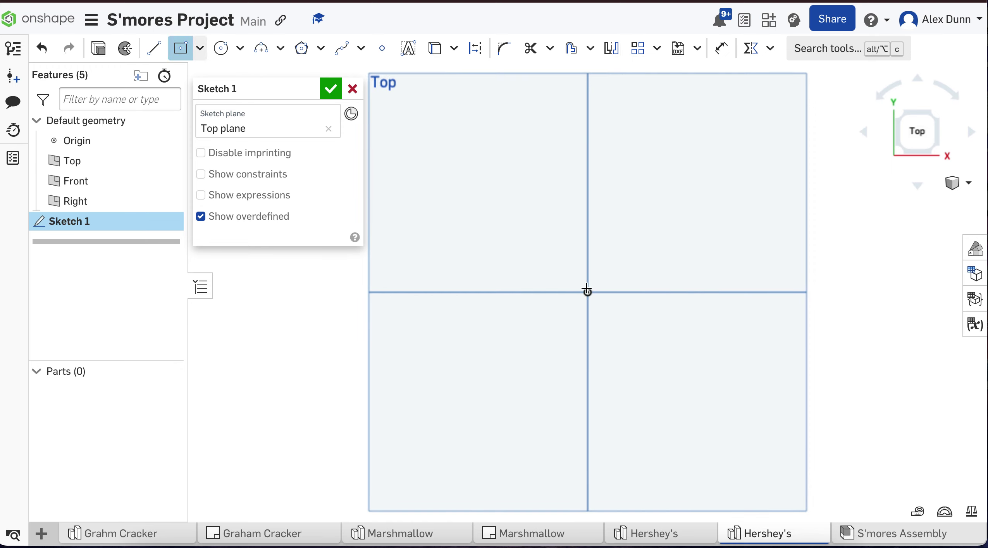
- Sketch a center-point rectangle on the origin of the Top plane, 2.4 in wide and 1.1 in high
{"action": "scroll", "coordinate": [588, 290], "scroll_direction": "down", "scroll_amount": 2}
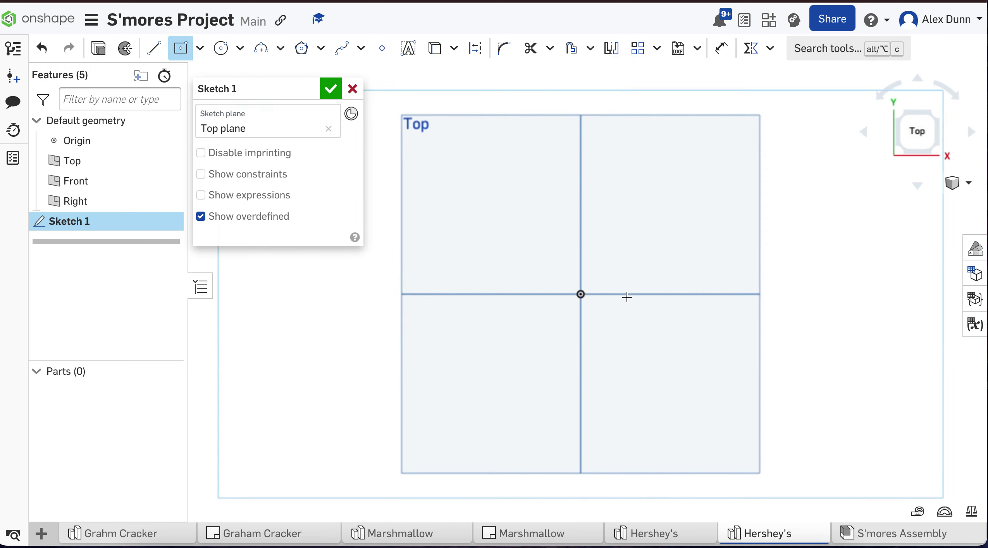
{"action": "left_click", "coordinate": [581, 294]}
{"action": "left_click", "coordinate": [697, 209]}
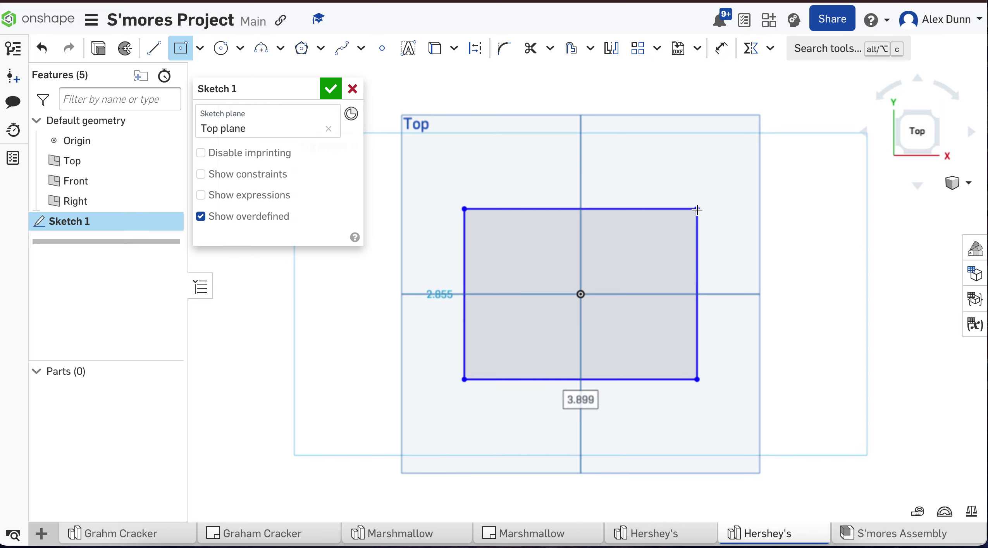
{"action": "type", "text": "2.4"}
{"action": "key", "text": "Return"}
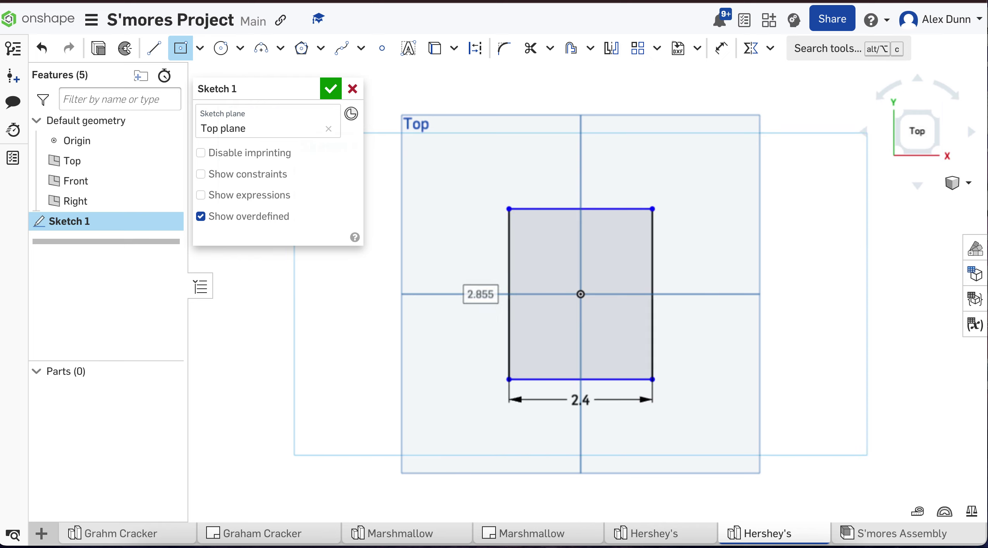
{"action": "type", "text": "1.1"}
{"action": "key", "text": "Return"}
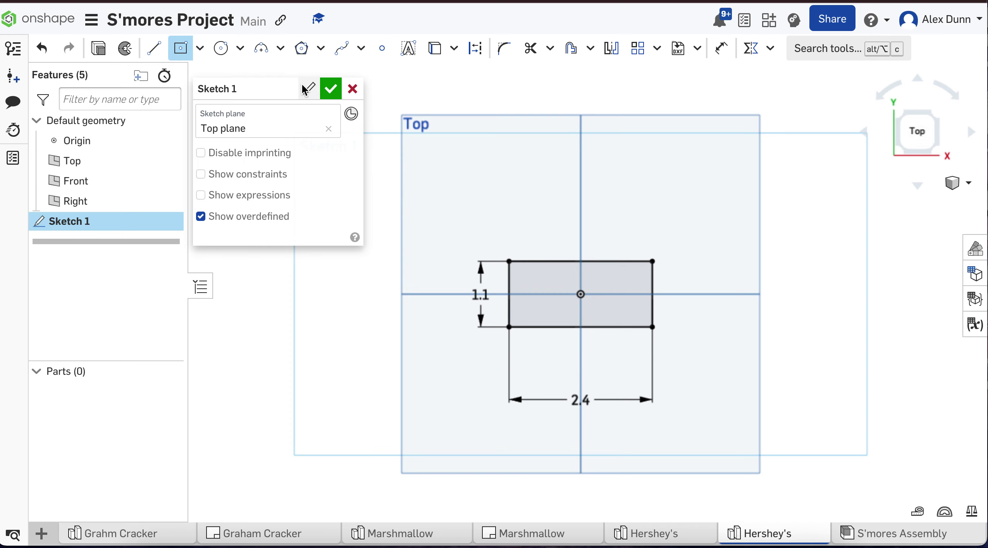
- Name the rectangle sketch "Chocolate bar" and finish it
{"action": "left_click", "coordinate": [305, 87]}
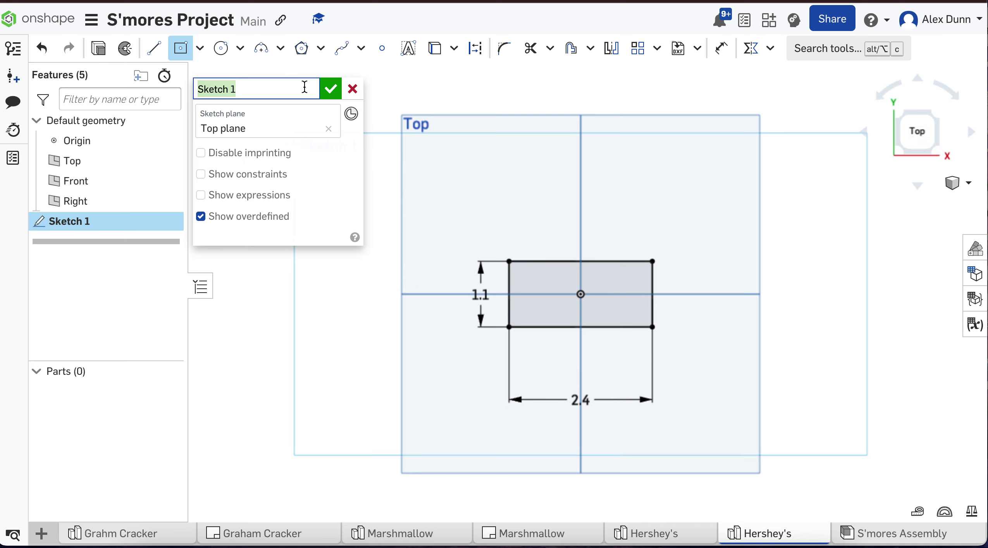
{"action": "type", "text": "Chocolate bar"}
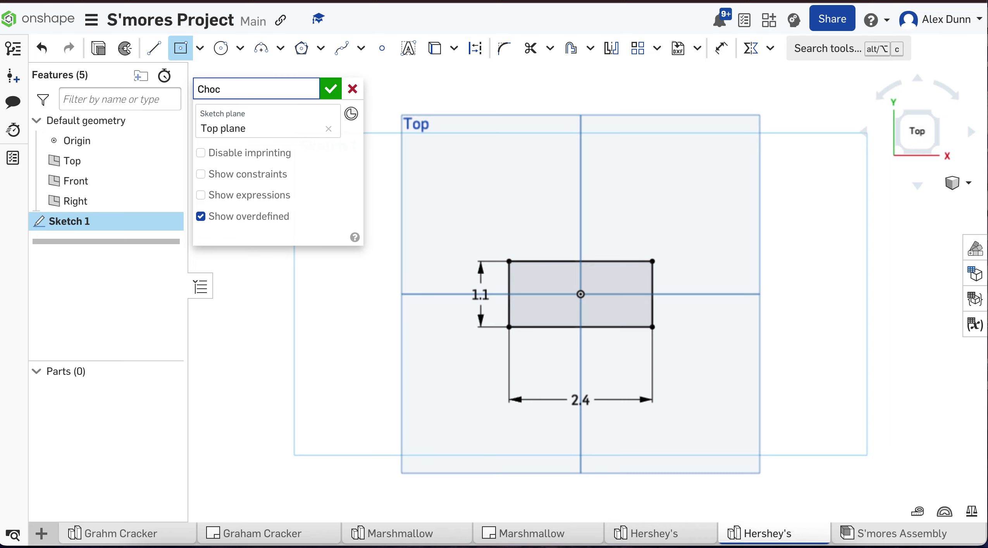
{"action": "left_click", "coordinate": [330, 90]}
- Extrude the Chocolate bar sketch region as a new solid with a blind depth of 0.2 in
{"action": "left_click", "coordinate": [951, 184]}
{"action": "left_click", "coordinate": [863, 203]}
{"action": "left_click", "coordinate": [609, 310]}
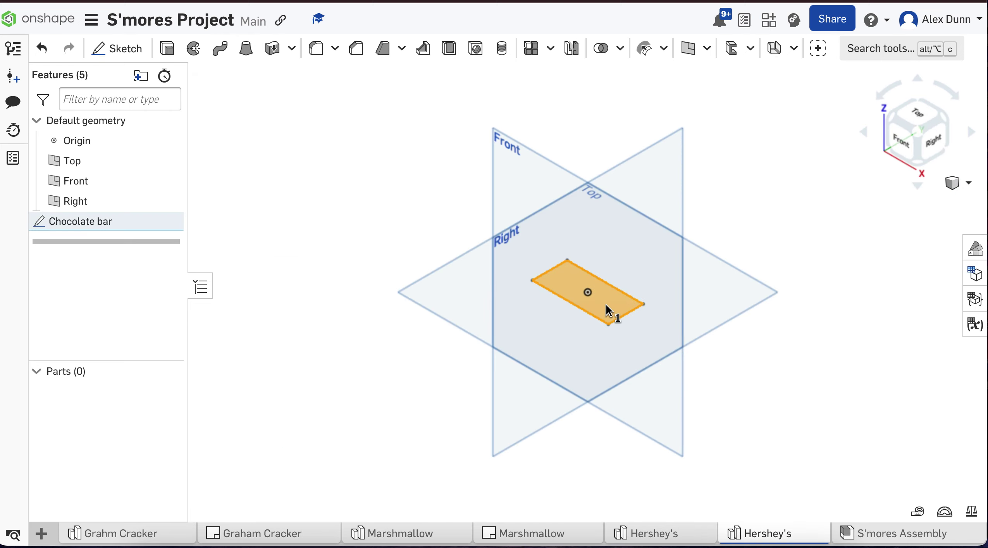
{"action": "scroll", "coordinate": [608, 309], "scroll_direction": "up", "scroll_amount": 3}
{"action": "left_click", "coordinate": [168, 50]}
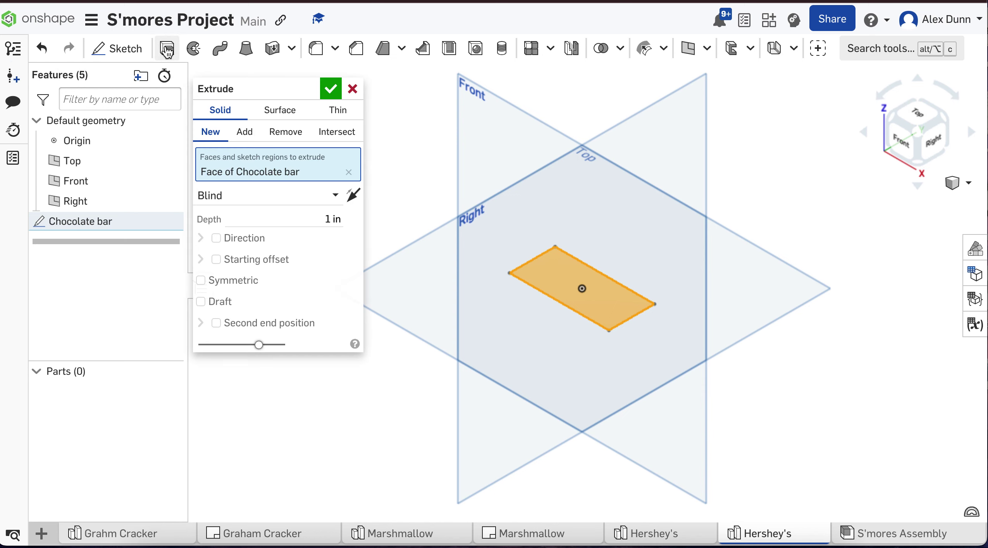
{"action": "left_click", "coordinate": [332, 219]}
{"action": "key", "text": "BackSpace"}
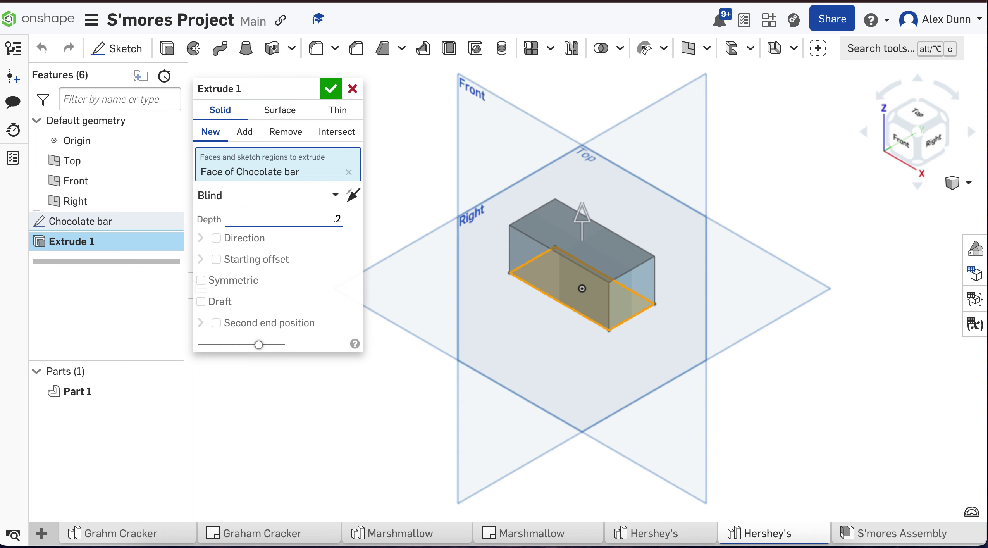
{"action": "type", "text": ".2"}
{"action": "key", "text": "Return"}
- Name the extrusion "Chocolate bar" and accept it
{"action": "left_click", "coordinate": [304, 94]}
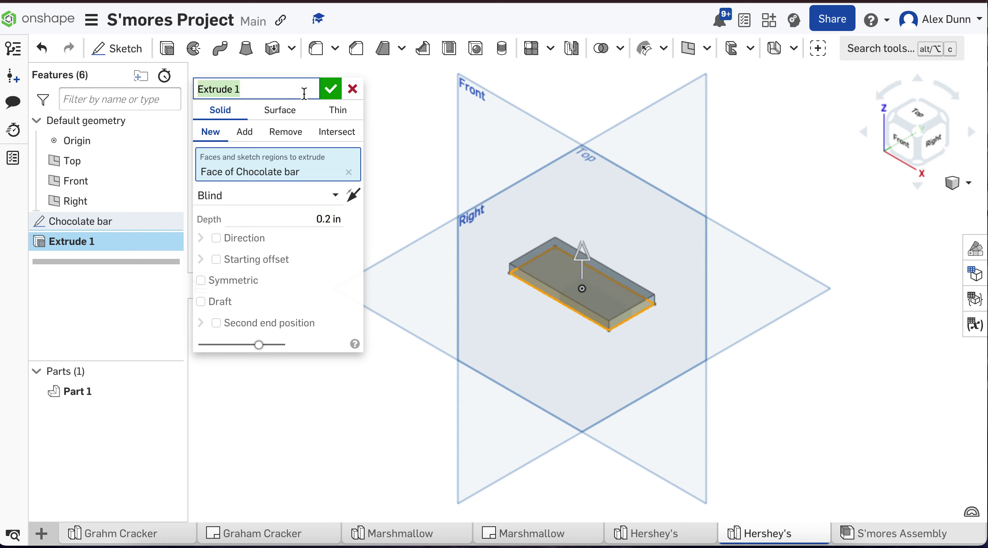
{"action": "type", "text": "Chocolat"}
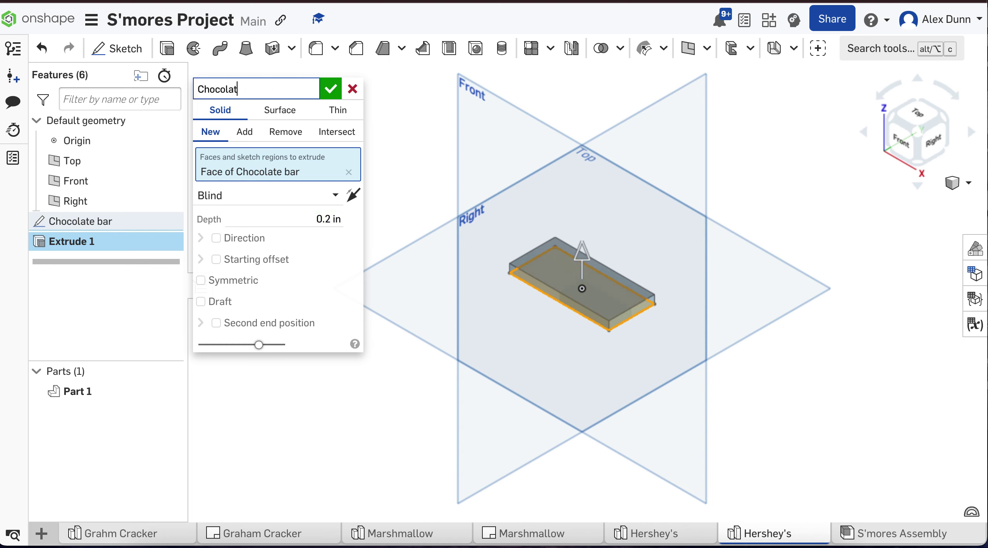
{"action": "type", "text": "e bar"}
{"action": "left_click", "coordinate": [330, 88]}
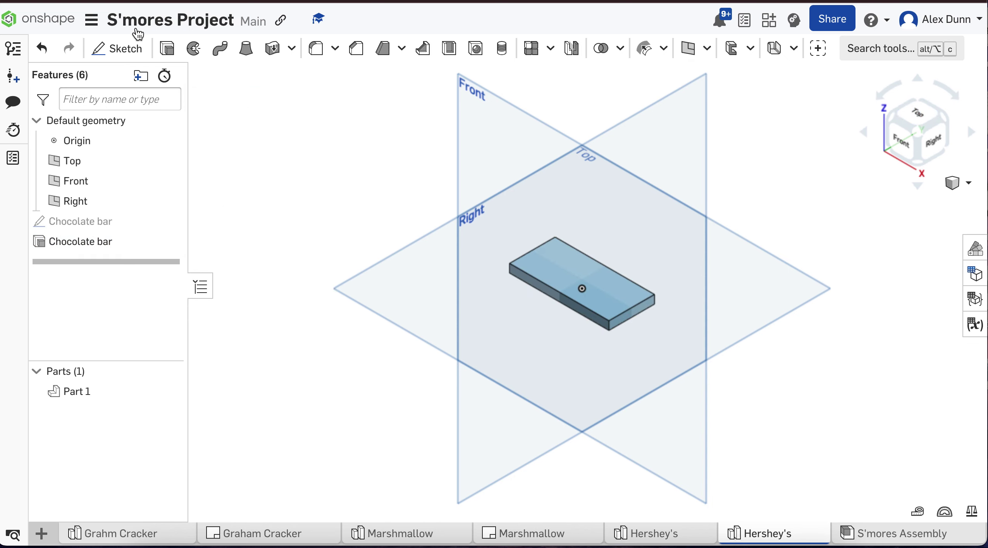
- Start a new sketch on the upper face of the chocolate bar, viewed straight on
{"action": "left_click", "coordinate": [122, 51]}
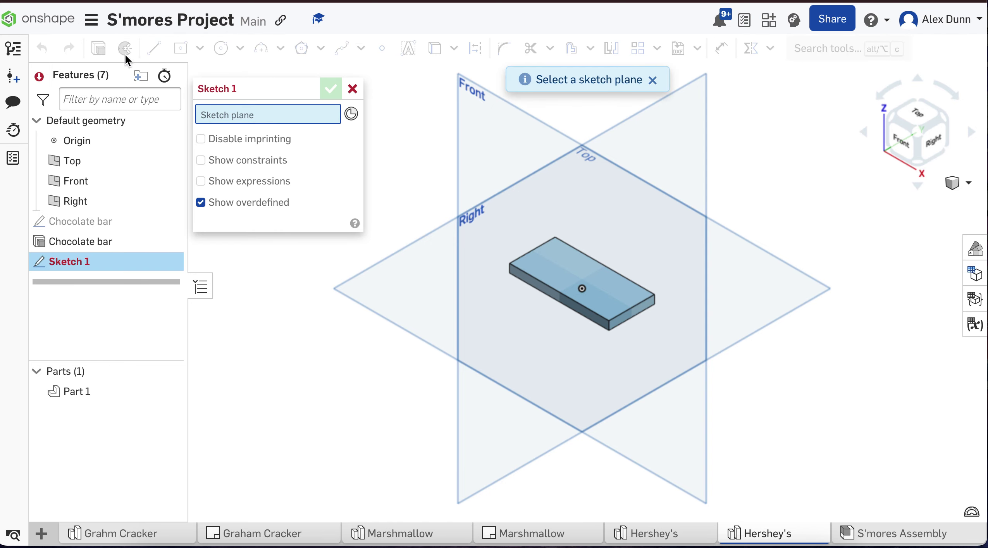
{"action": "left_click", "coordinate": [553, 263]}
{"action": "left_click", "coordinate": [913, 111]}
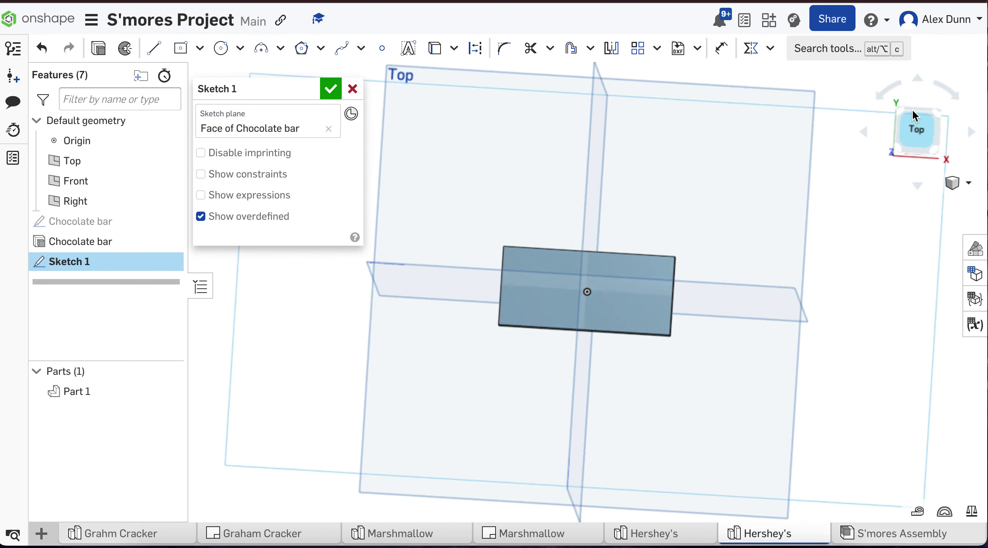
{"action": "scroll", "coordinate": [576, 290], "scroll_direction": "up", "scroll_amount": 5}
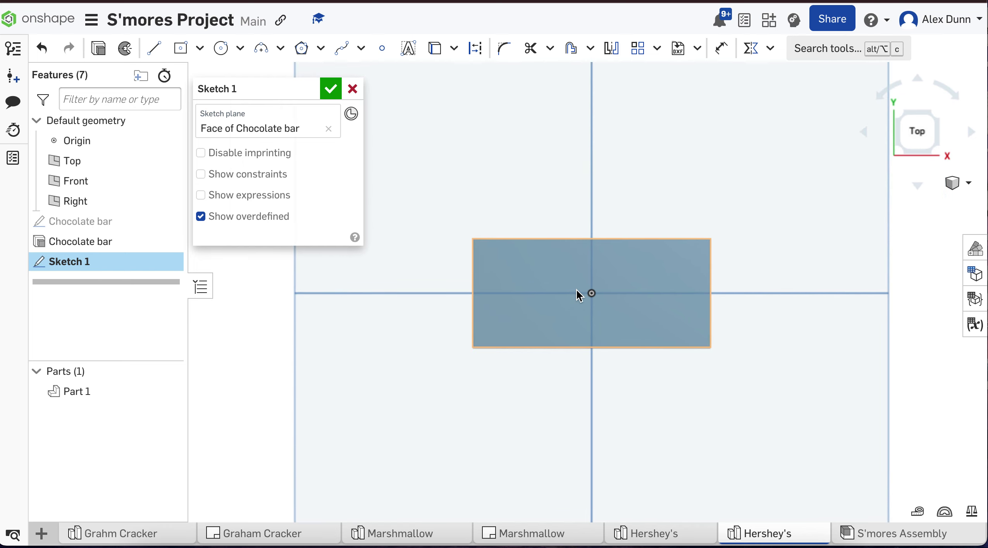
- Offset the four outer edges of the bar's face inward by 0.2 in
{"action": "left_click", "coordinate": [571, 48]}
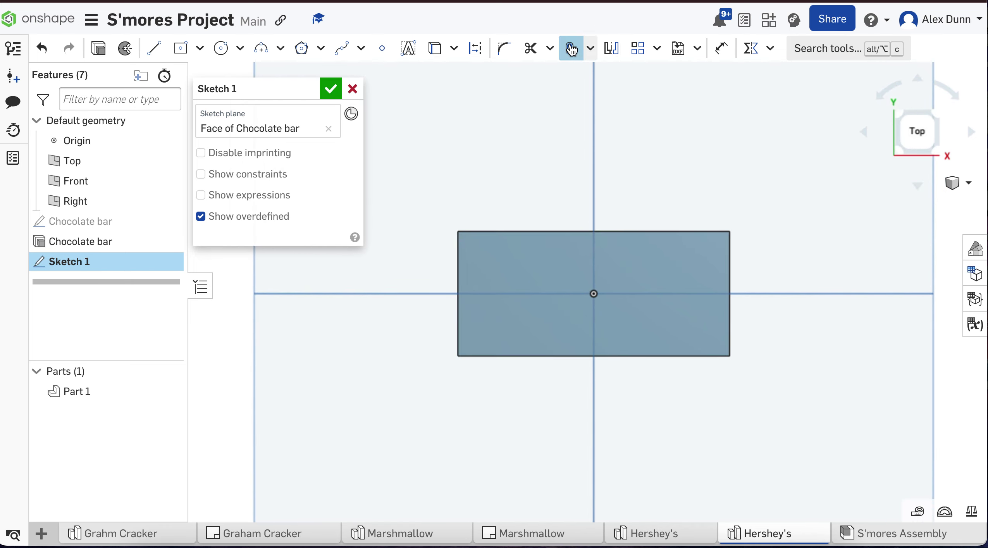
{"action": "left_click", "coordinate": [556, 232]}
{"action": "left_click", "coordinate": [730, 308]}
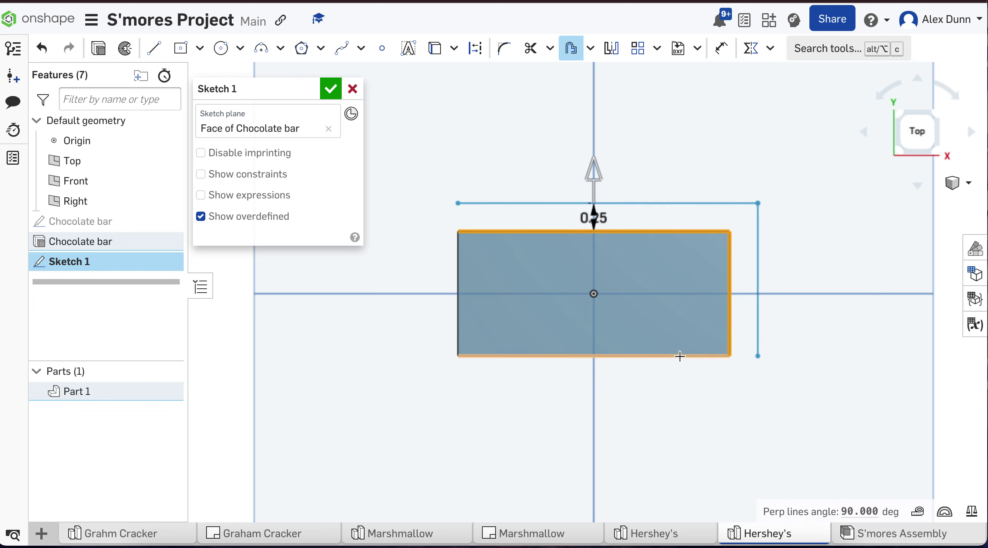
{"action": "left_click", "coordinate": [518, 355]}
{"action": "left_click", "coordinate": [457, 306]}
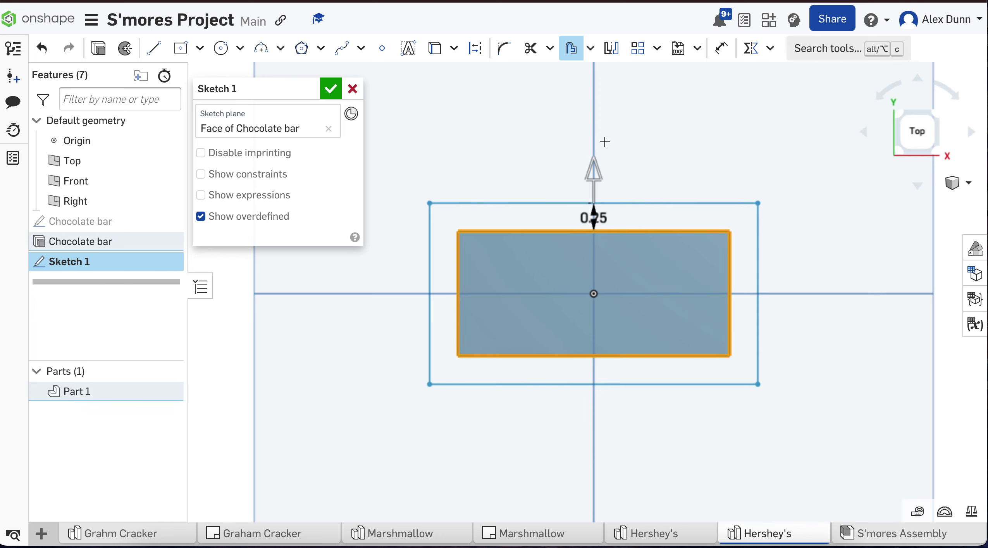
{"action": "left_click", "coordinate": [594, 171]}
{"action": "left_click", "coordinate": [695, 175]}
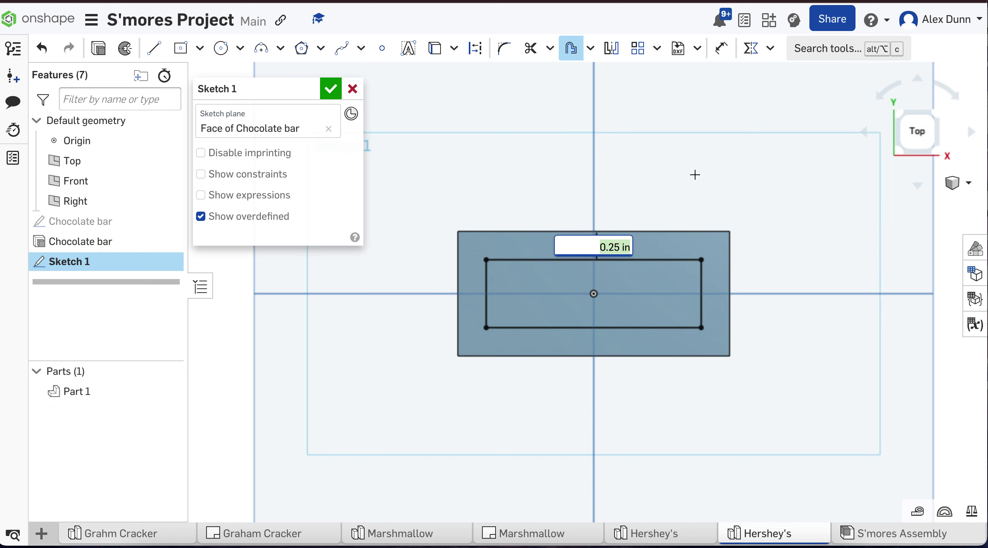
{"action": "key", "text": "BackSpace"}
{"action": "type", "text": ".2"}
{"action": "key", "text": "Return"}
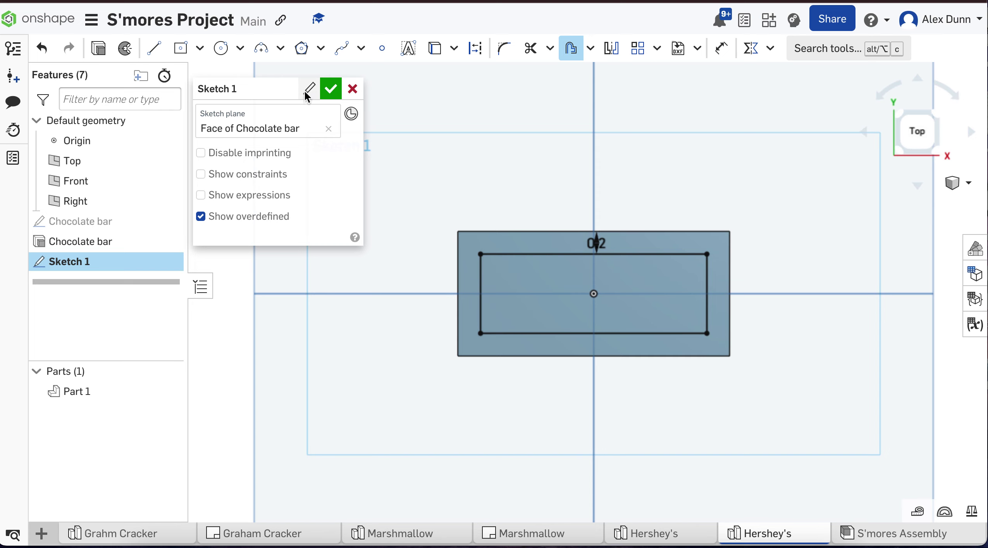
- Name the offset sketch "Inner section" and finish it
{"action": "left_click", "coordinate": [306, 91]}
{"action": "key", "text": "BackSpace"}
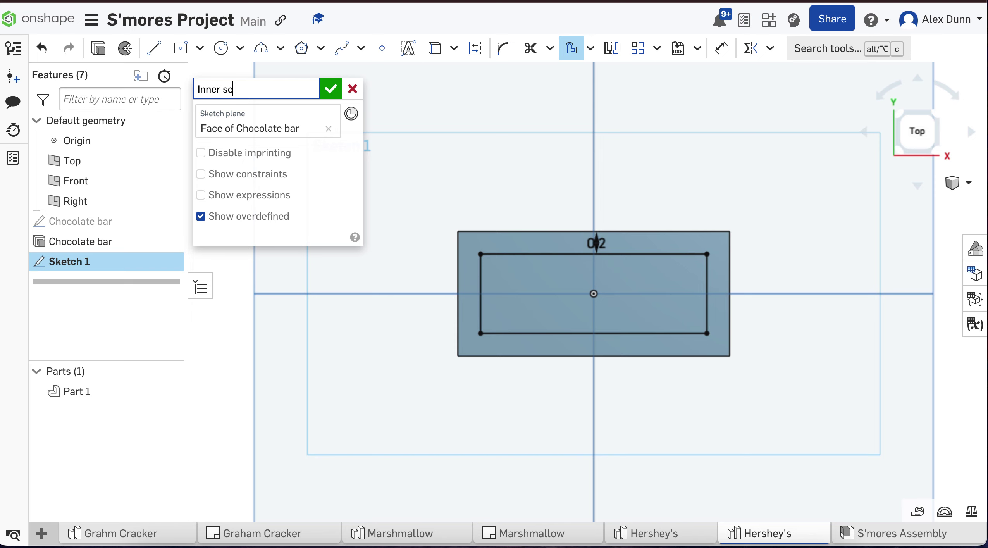
{"action": "left_click", "coordinate": [330, 90]}
- Extrude the Inner section region as a Remove cut with a blind depth of 0.05 in
{"action": "right_click_drag", "start_coordinate": [346, 292], "coordinate": [333, 274]}
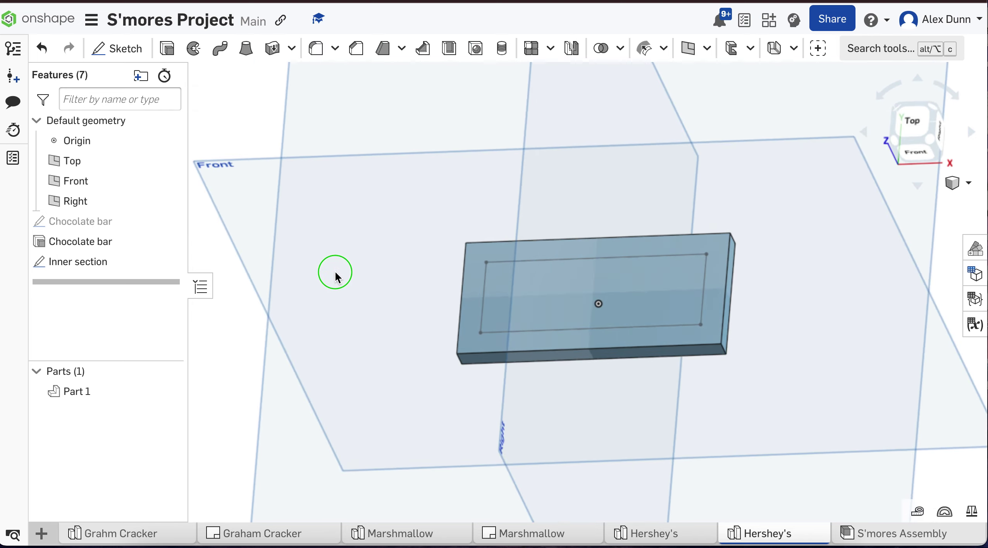
{"action": "left_click", "coordinate": [525, 290]}
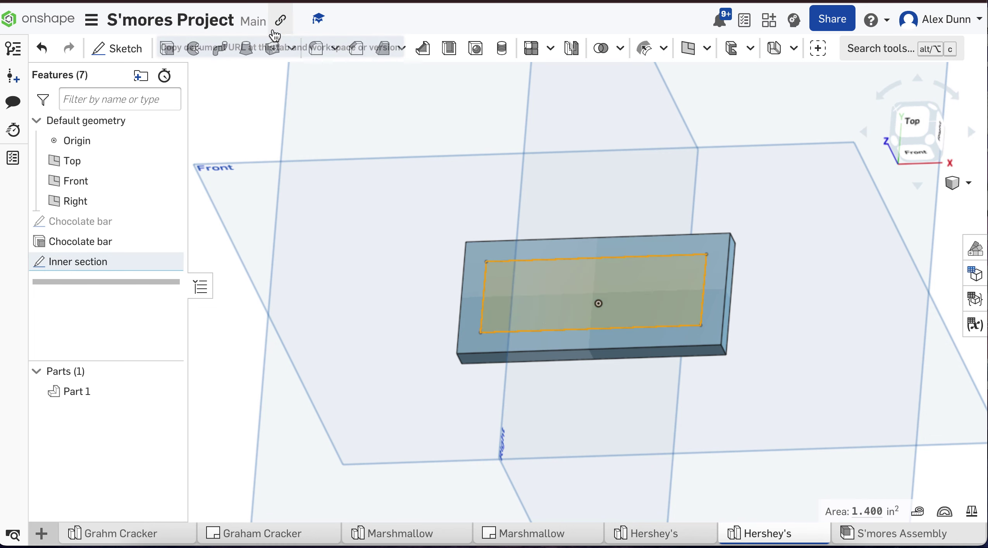
{"action": "left_click", "coordinate": [167, 49]}
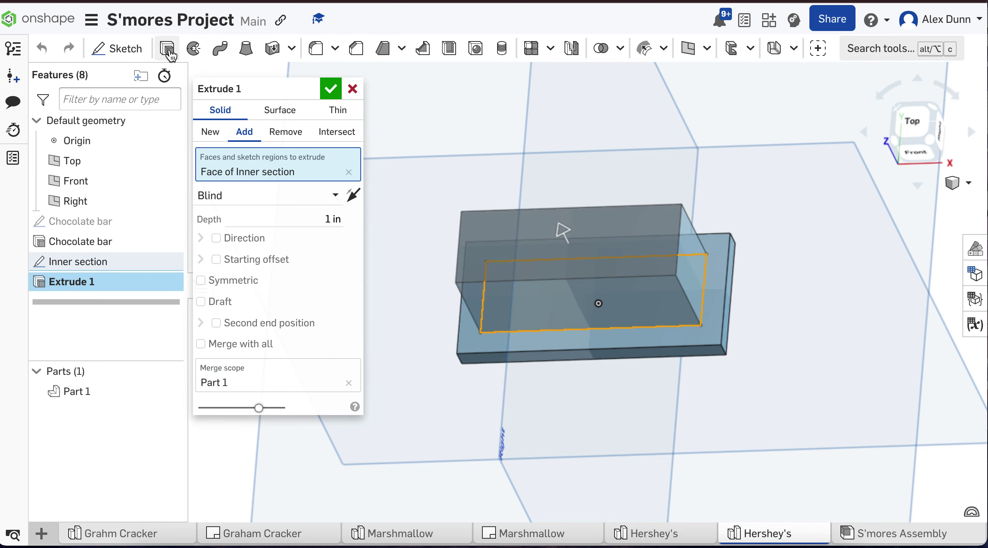
{"action": "left_click", "coordinate": [322, 219]}
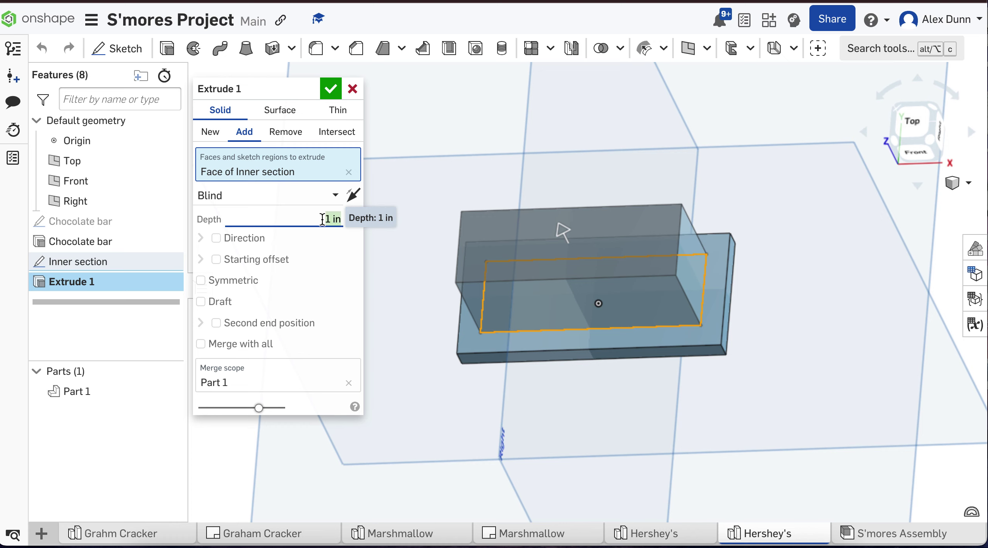
{"action": "key", "text": "BackSpace"}
{"action": "left_click", "coordinate": [285, 132]}
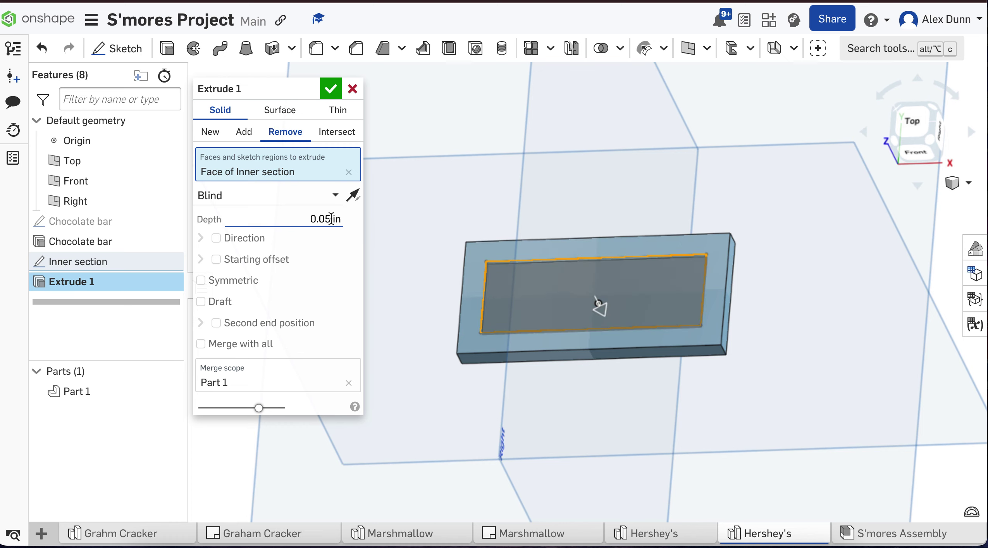
- Name the cut extrusion "Inner section" and accept it
{"action": "left_click", "coordinate": [314, 89]}
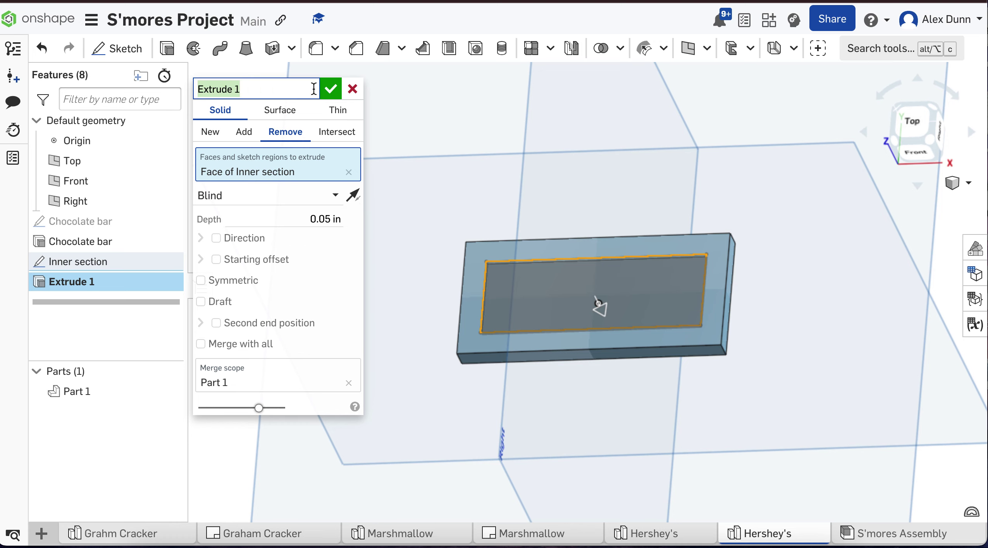
{"action": "key", "text": "BackSpace"}
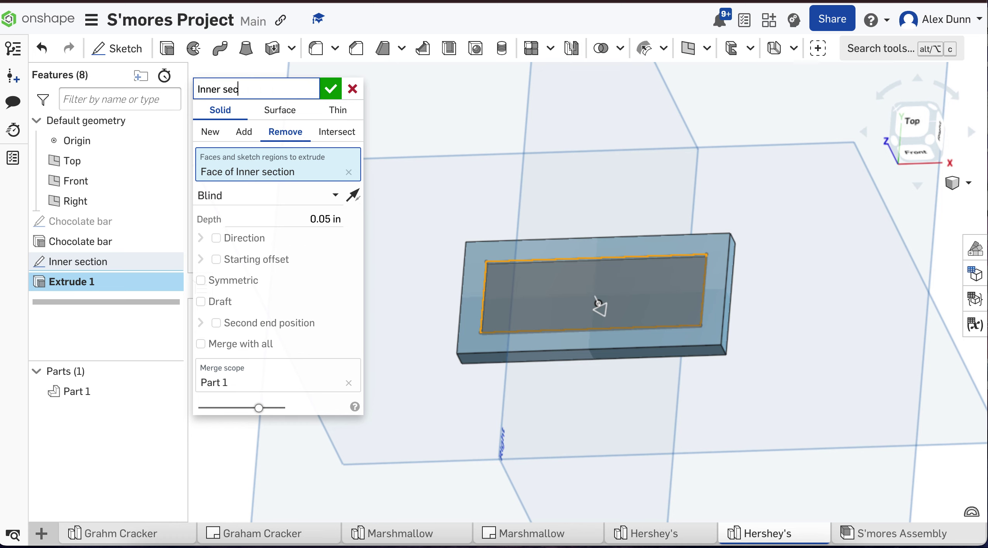
{"action": "type", "text": "Inner section"}
{"action": "key", "text": "Return"}
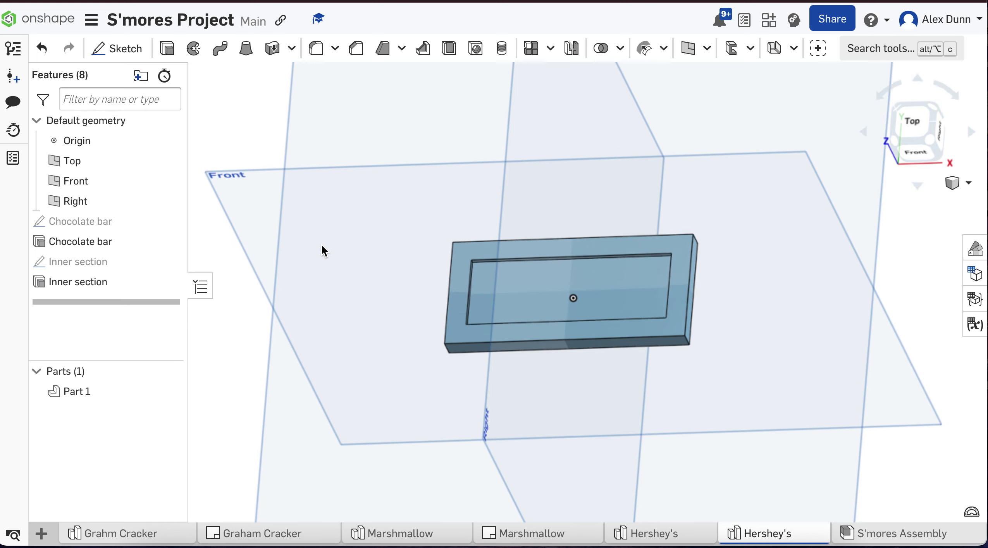
- Start a new sketch on the floor of the recessed inner section and view it from the top
{"action": "right_click_drag", "start_coordinate": [710, 347], "coordinate": [697, 319]}
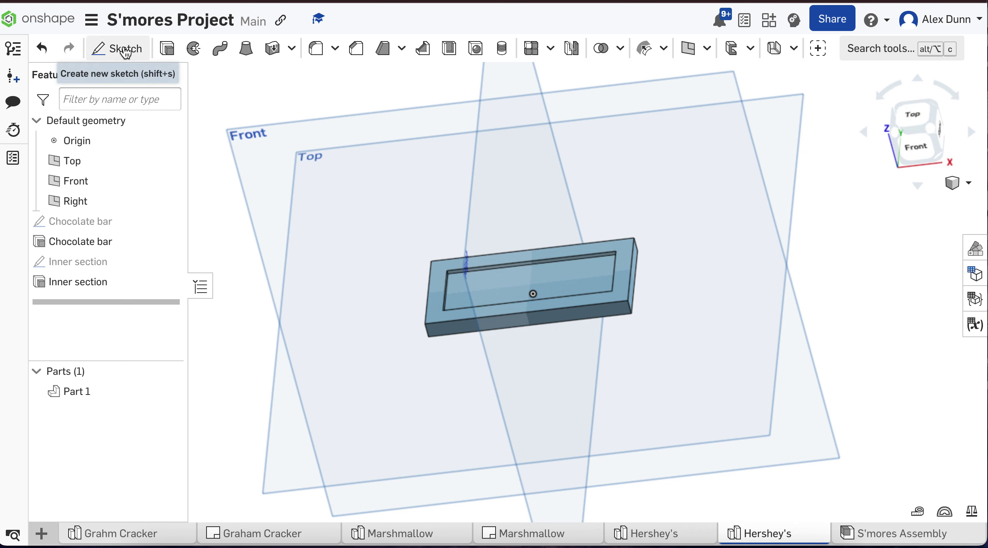
{"action": "key", "text": "shift+s"}
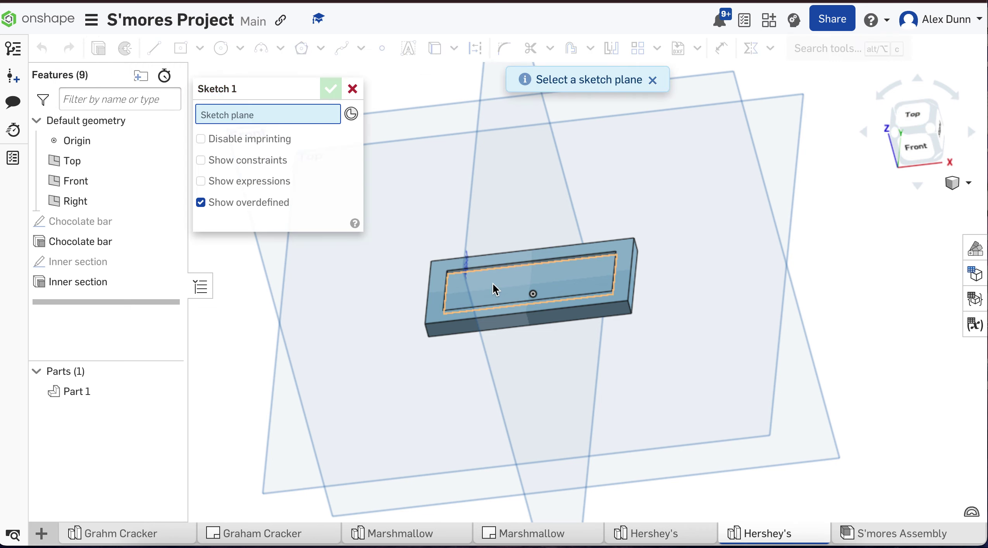
{"action": "left_click", "coordinate": [493, 284]}
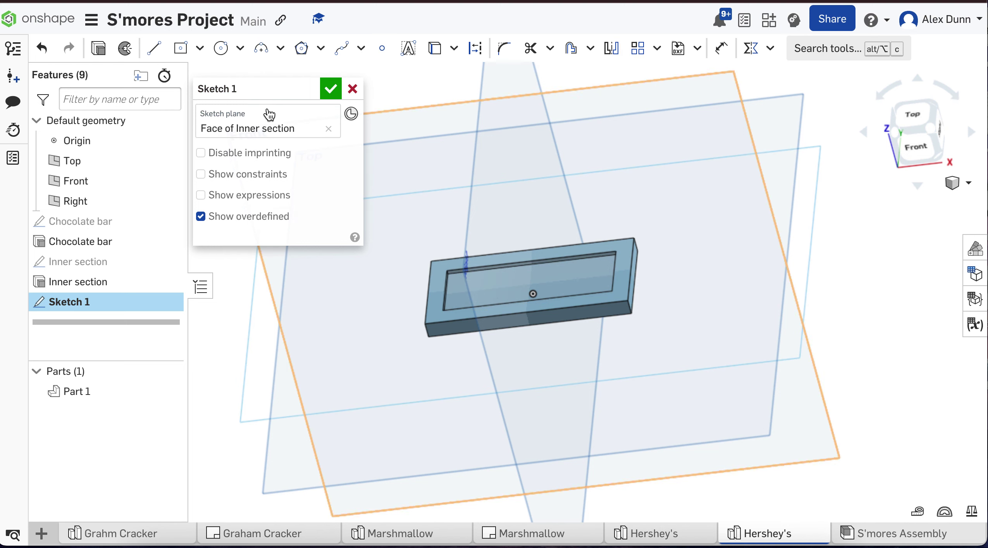
{"action": "left_click", "coordinate": [915, 113]}
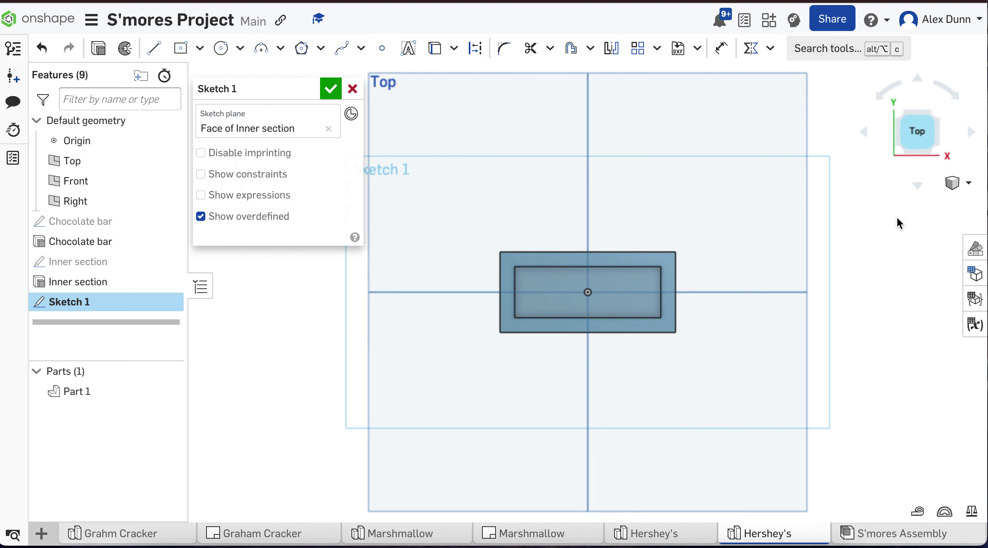
{"action": "scroll", "coordinate": [574, 274], "scroll_direction": "up", "scroll_amount": 5}
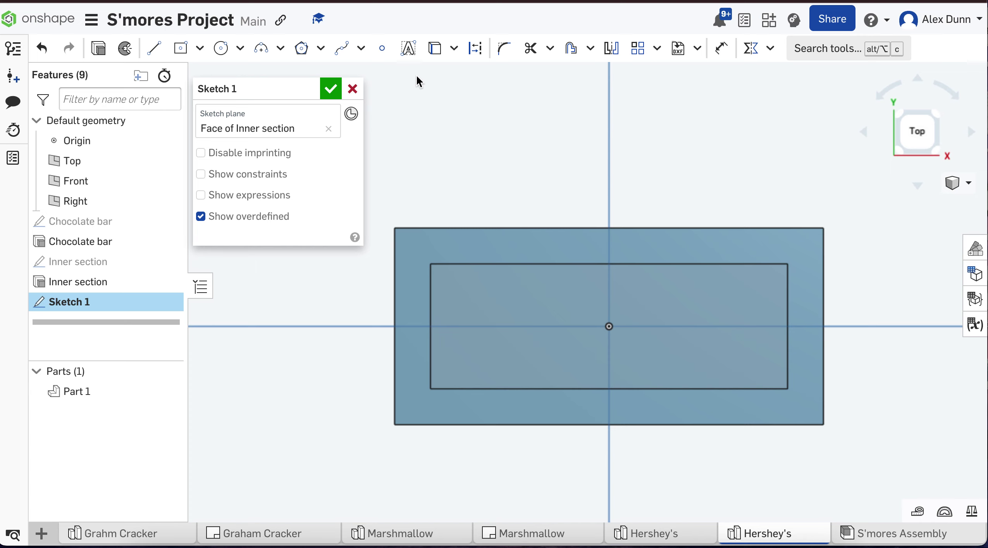
- Add the sketch text "HERSHEY'S" in Bebas Neue across the recessed face, about 2.24 in wide
{"action": "left_click", "coordinate": [408, 49]}
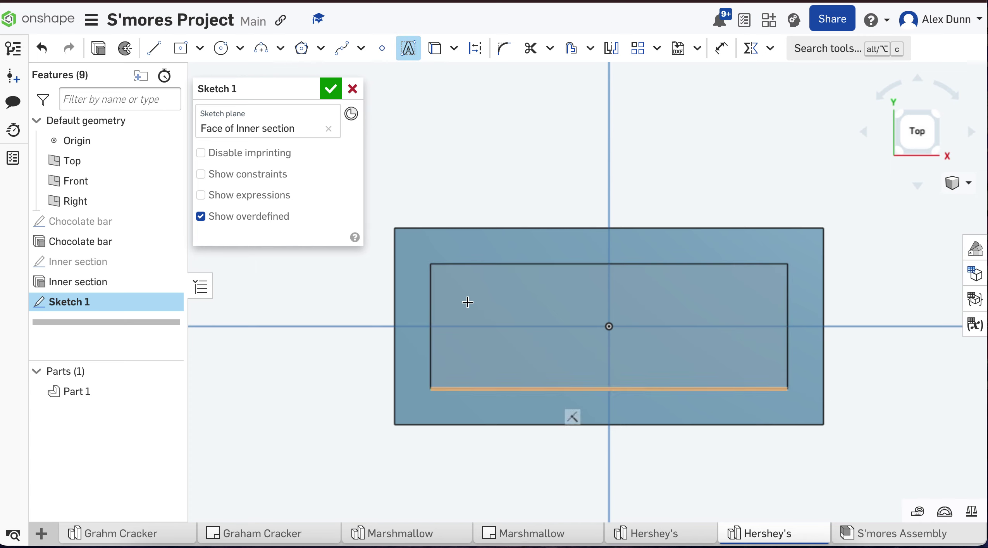
{"action": "left_click", "coordinate": [445, 276]}
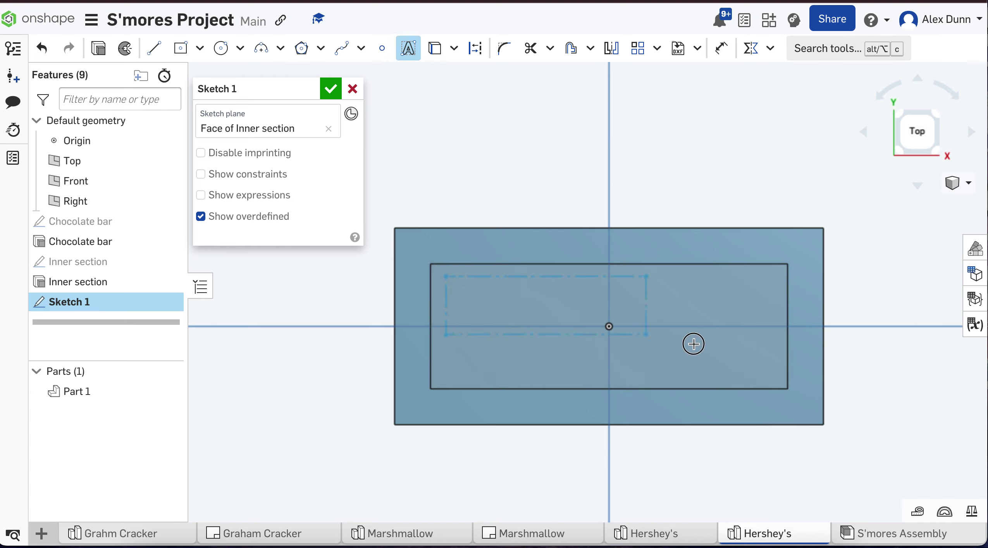
{"action": "left_click", "coordinate": [750, 364]}
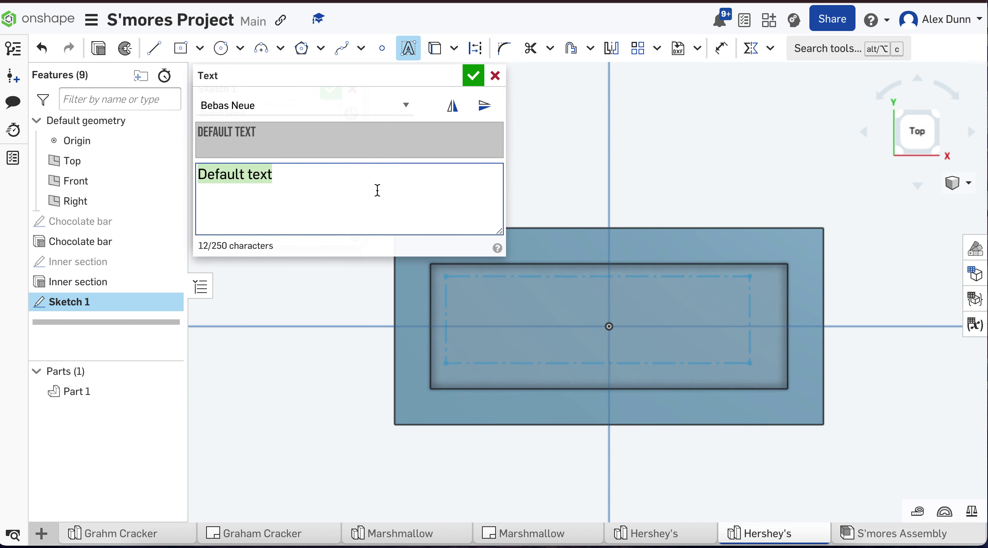
{"action": "left_click", "coordinate": [325, 105]}
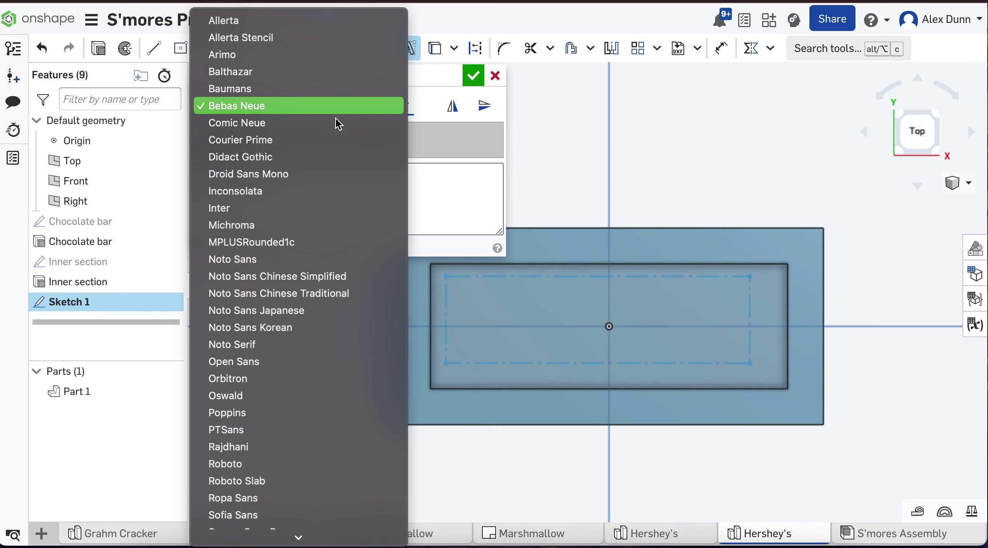
{"action": "left_click", "coordinate": [453, 187]}
{"action": "left_click_drag", "start_coordinate": [285, 173], "coordinate": [198, 174]}
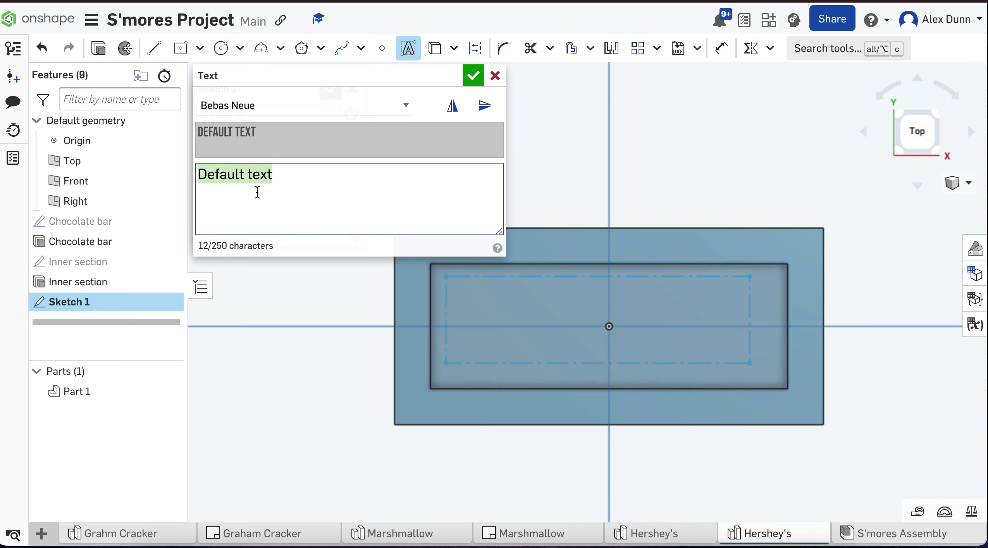
{"action": "type", "text": "HERS"}
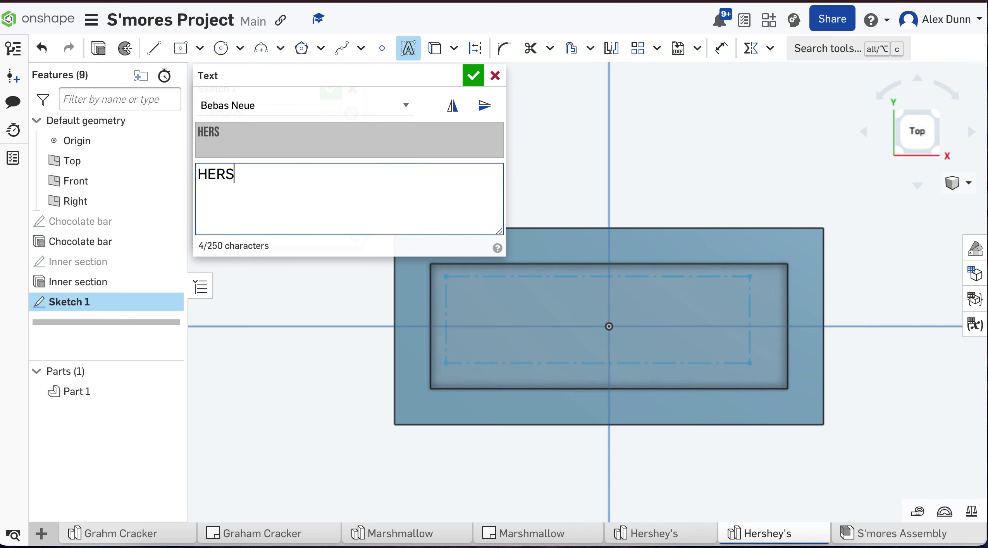
{"action": "type", "text": "HEY'S"}
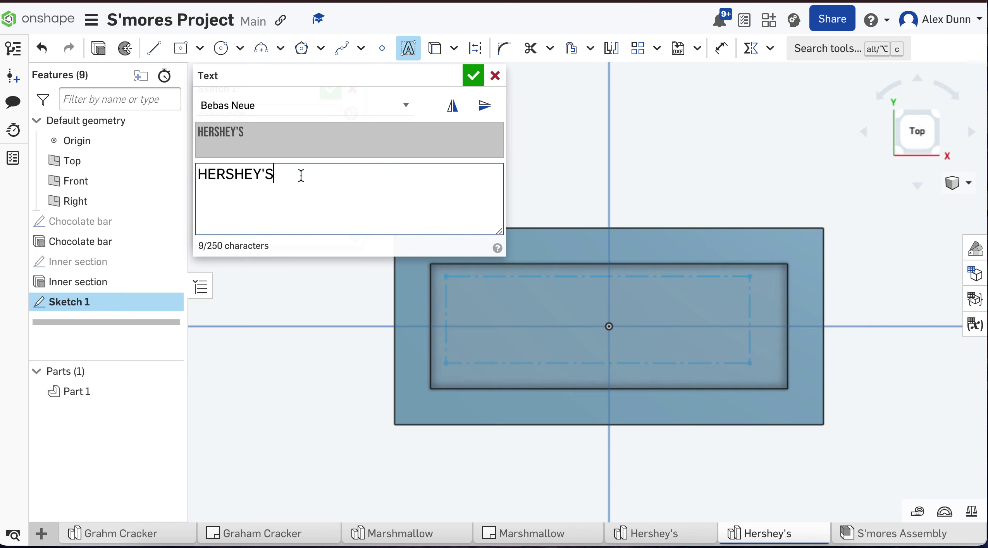
{"action": "left_click", "coordinate": [473, 76]}
- Dimension the HERSHEY'S text box to 2 in wide and move it so its ends line up with the recess's short edges
{"action": "left_click", "coordinate": [402, 341]}
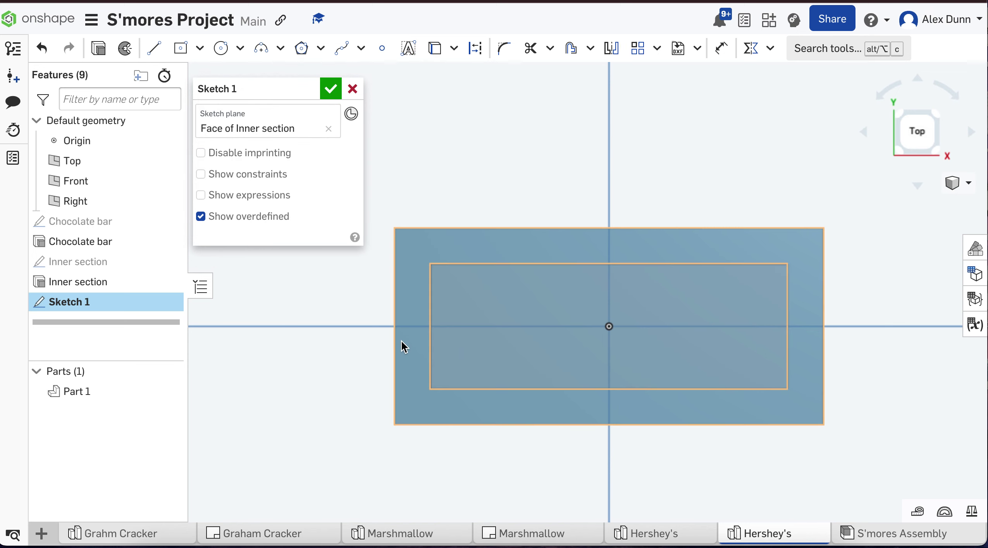
{"action": "scroll", "coordinate": [516, 253], "scroll_direction": "down", "scroll_amount": 2}
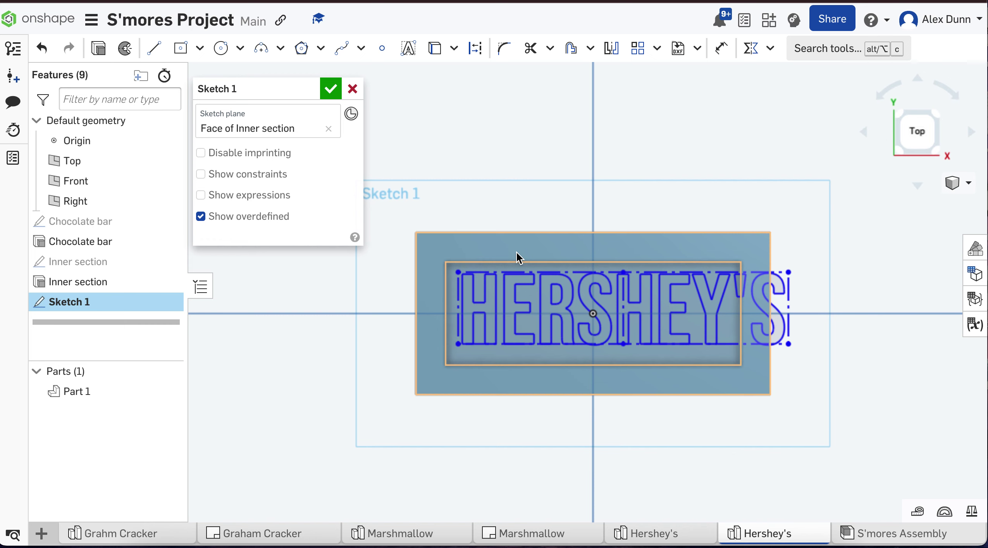
{"action": "left_click", "coordinate": [721, 48]}
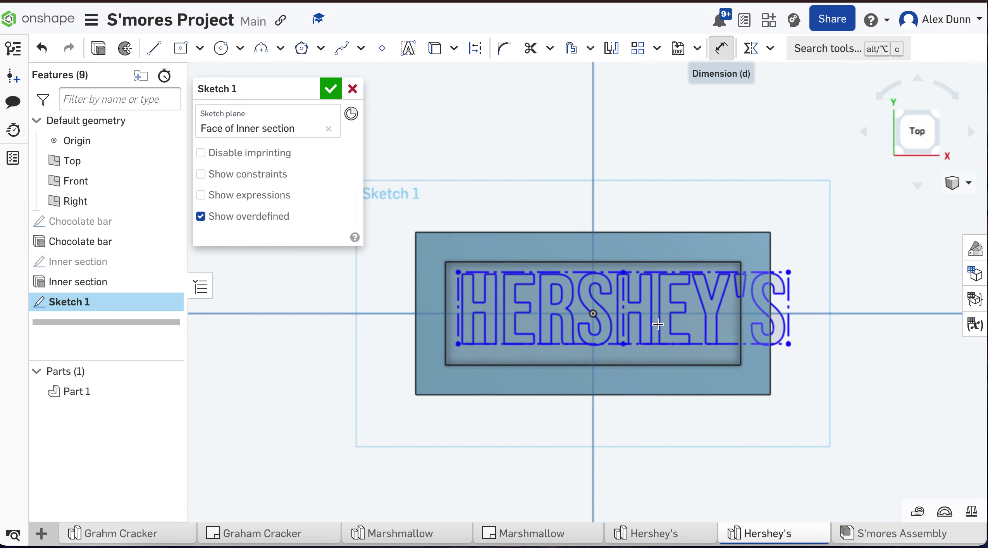
{"action": "left_click", "coordinate": [650, 342]}
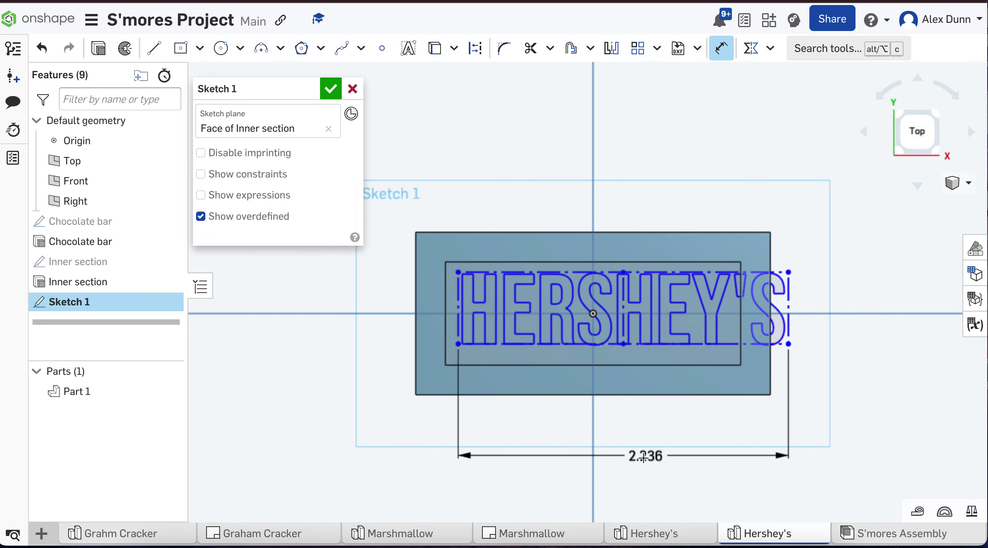
{"action": "left_click", "coordinate": [643, 458]}
{"action": "type", "text": "2"}
{"action": "key", "text": "Return"}
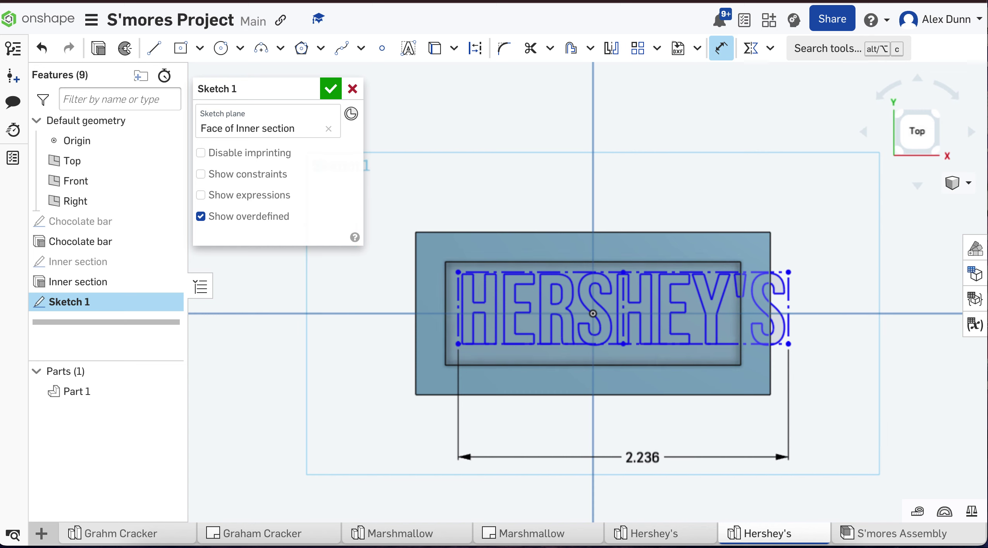
{"action": "key", "text": "Escape"}
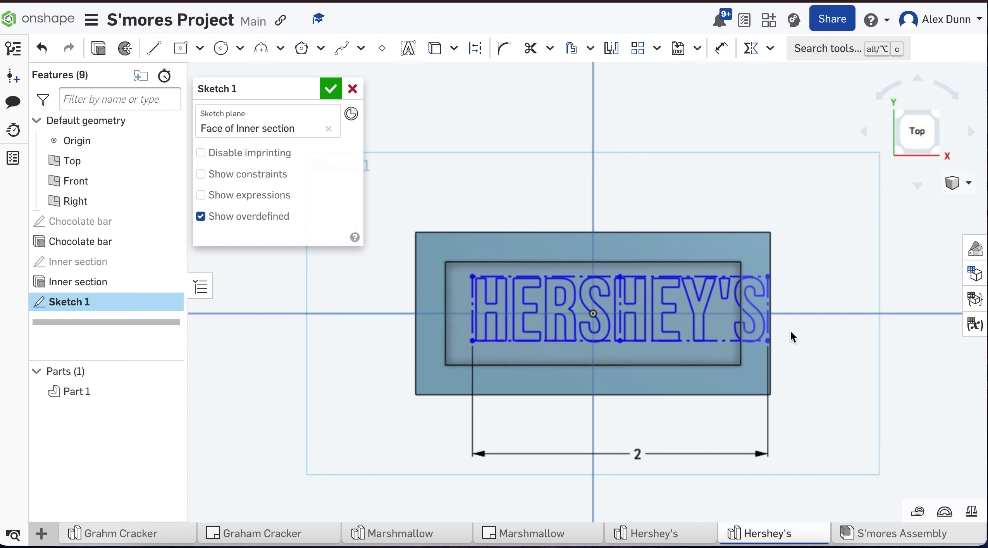
{"action": "left_click_drag", "start_coordinate": [767, 341], "coordinate": [739, 347]}
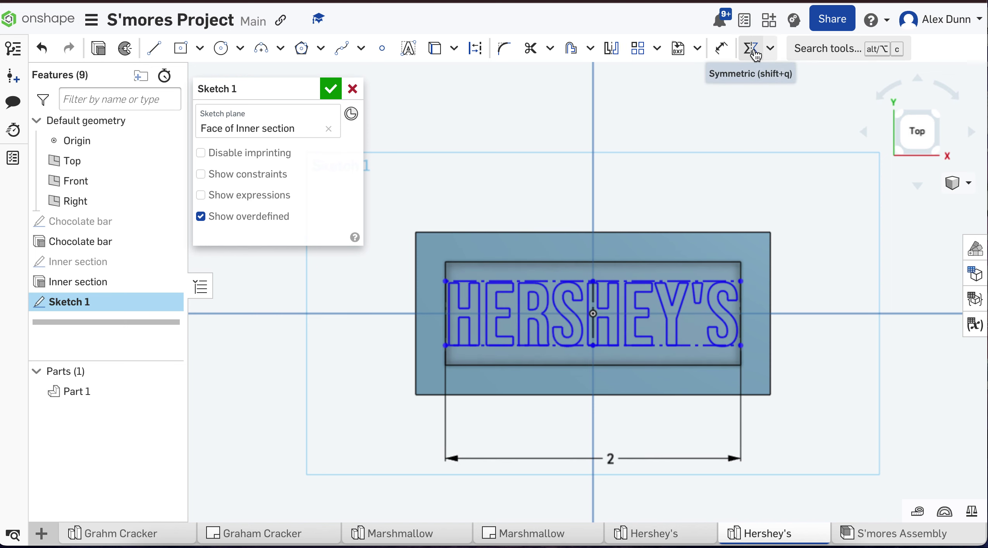
{"action": "left_click", "coordinate": [770, 48]}
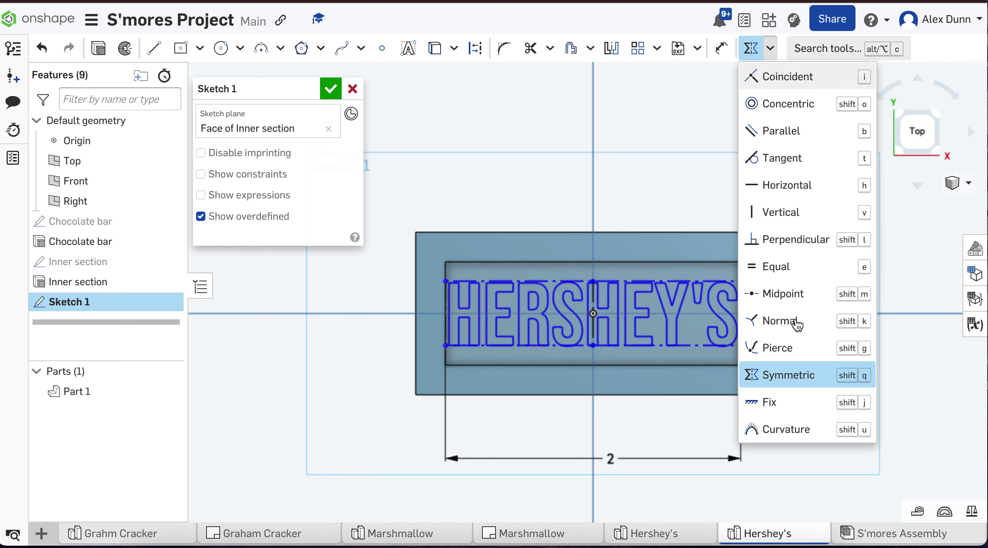
{"action": "left_click", "coordinate": [781, 382]}
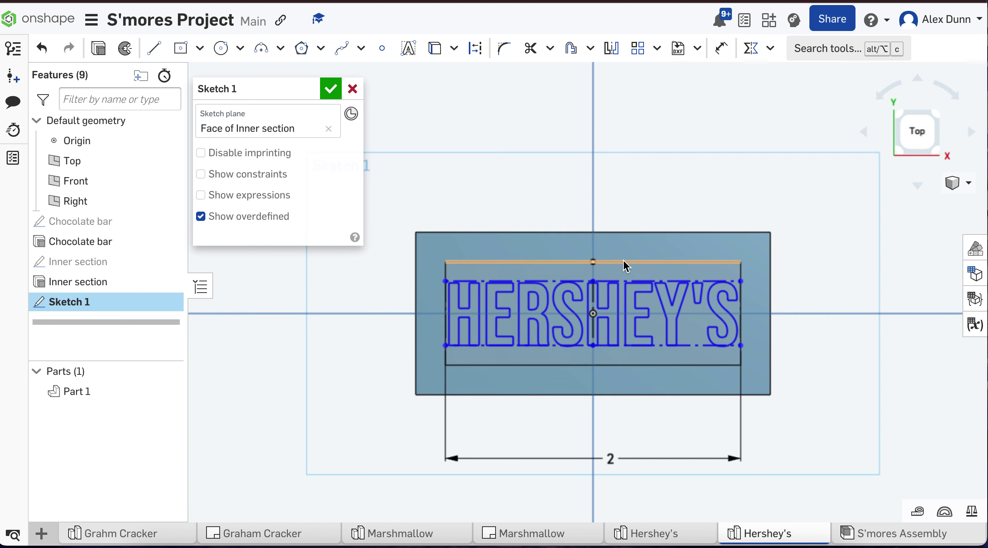
{"action": "left_click", "coordinate": [619, 283]}
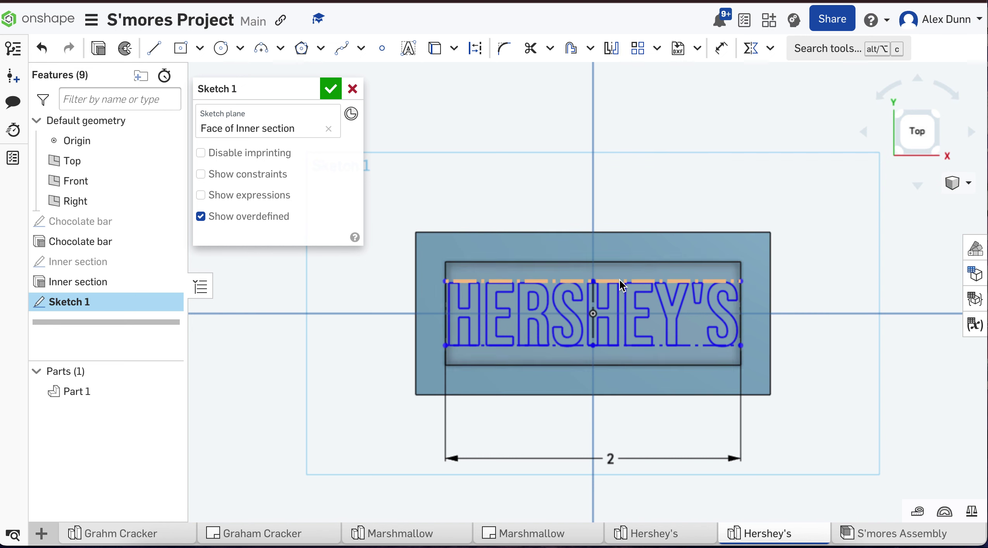
{"action": "key", "text": "d"}
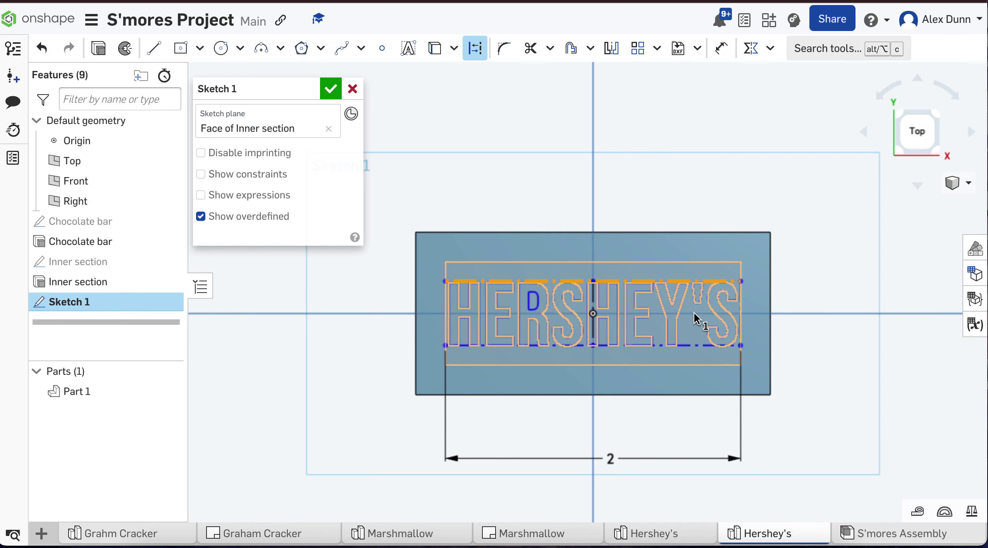
{"action": "left_click", "coordinate": [799, 312]}
{"action": "key", "text": "Escape"}
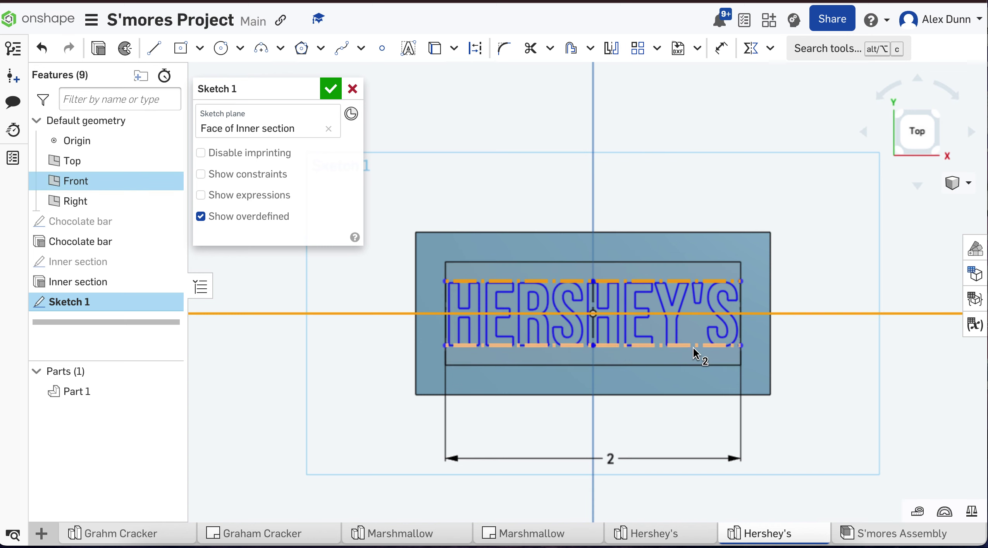
{"action": "left_click", "coordinate": [694, 346]}
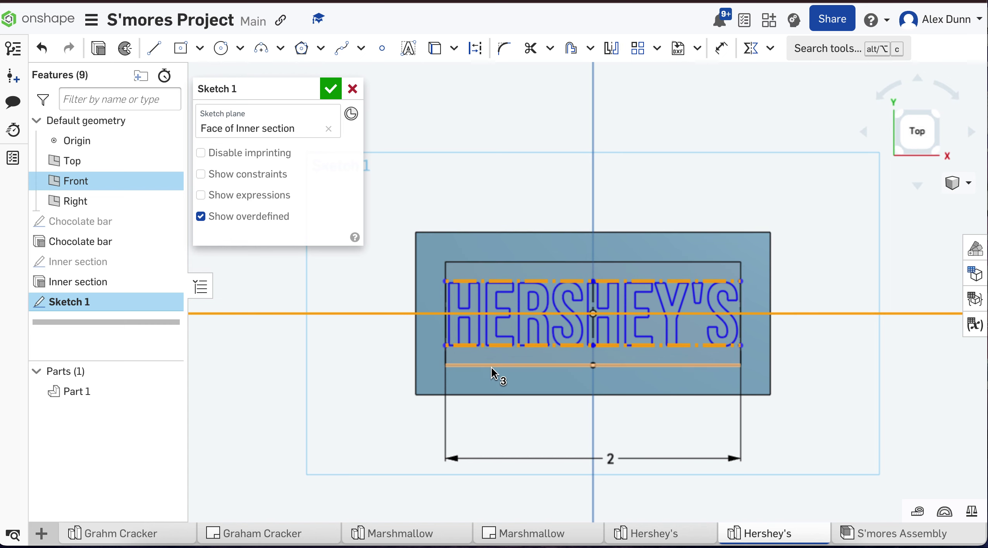
{"action": "scroll", "coordinate": [491, 368], "scroll_direction": "up", "scroll_amount": 3}
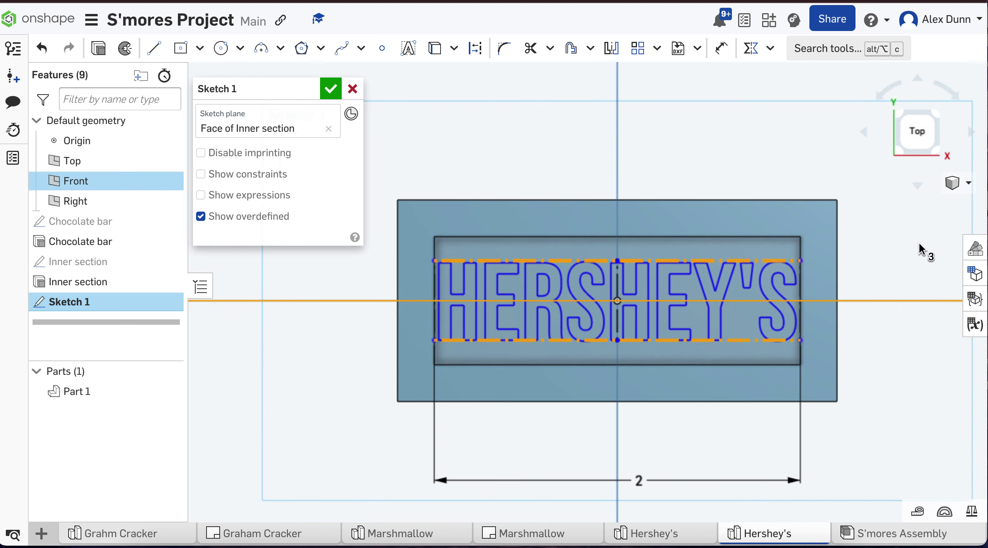
{"action": "left_click", "coordinate": [912, 245]}
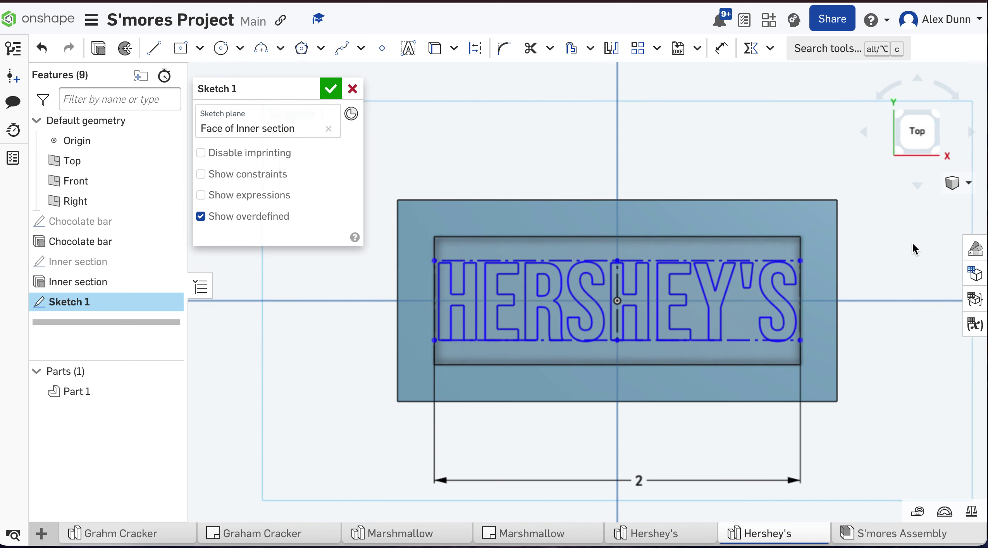
- Apply a Symmetric constraint to the text box's upper and lower lines about the Front plane to centre the text
{"action": "left_click", "coordinate": [750, 53]}
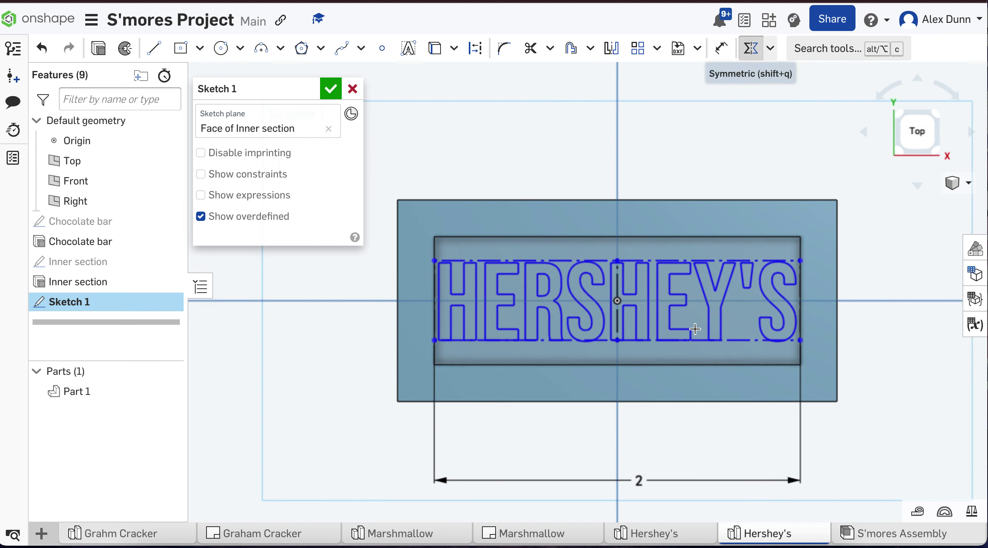
{"action": "left_click", "coordinate": [689, 260]}
{"action": "left_click", "coordinate": [697, 301]}
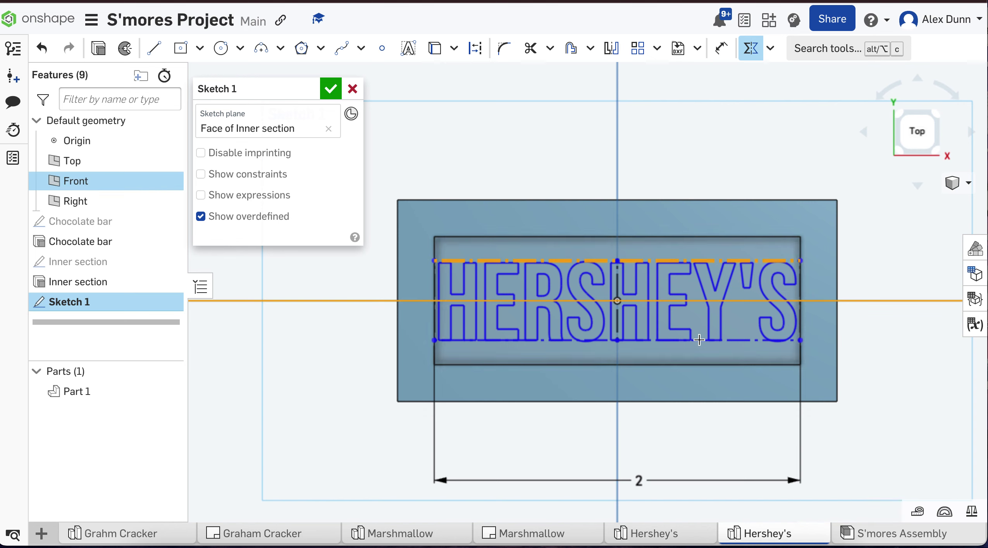
{"action": "left_click", "coordinate": [698, 340]}
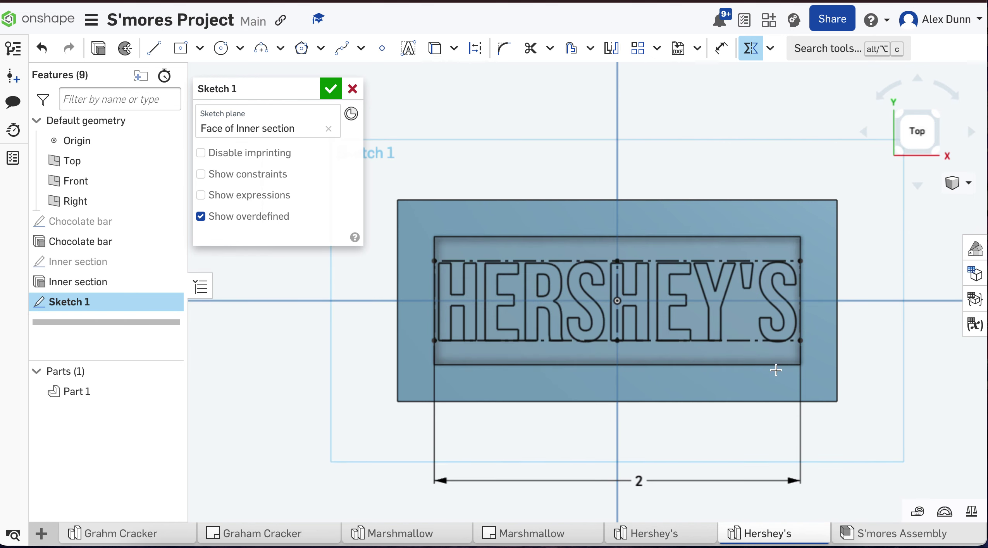
{"action": "scroll", "coordinate": [524, 333], "scroll_direction": "down", "scroll_amount": 2}
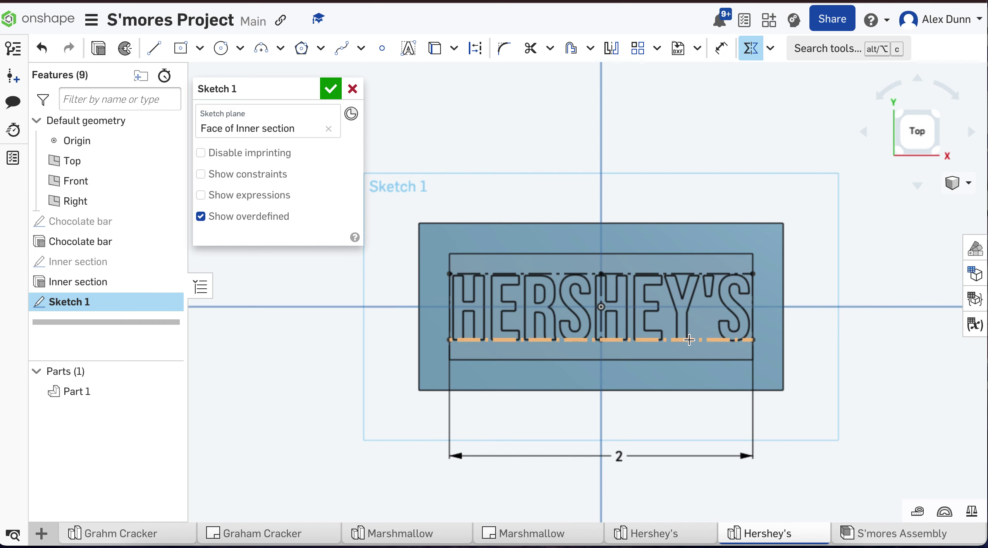
{"action": "scroll", "coordinate": [816, 262], "scroll_direction": "up", "scroll_amount": 1}
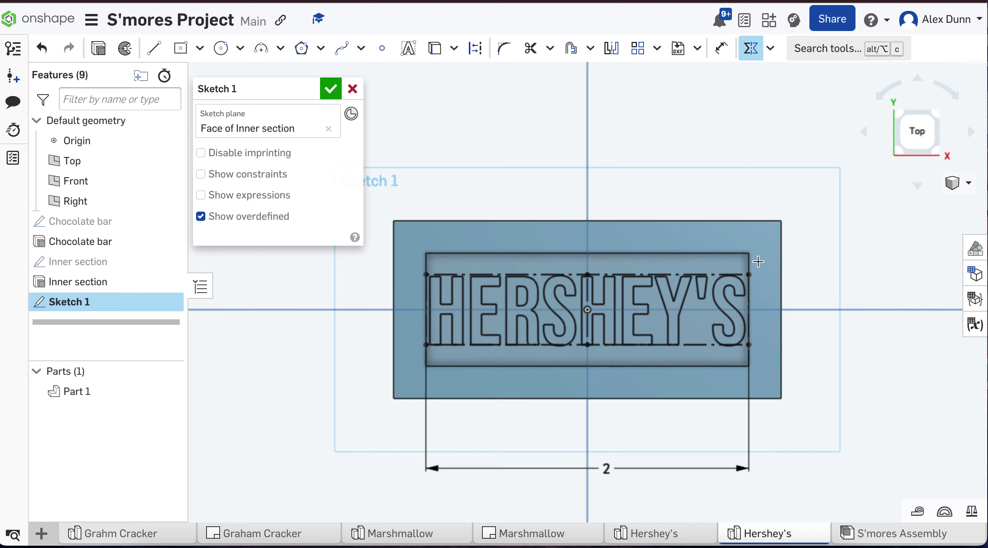
- Name the text sketch "Logo" and finish it
{"action": "left_click", "coordinate": [311, 87]}
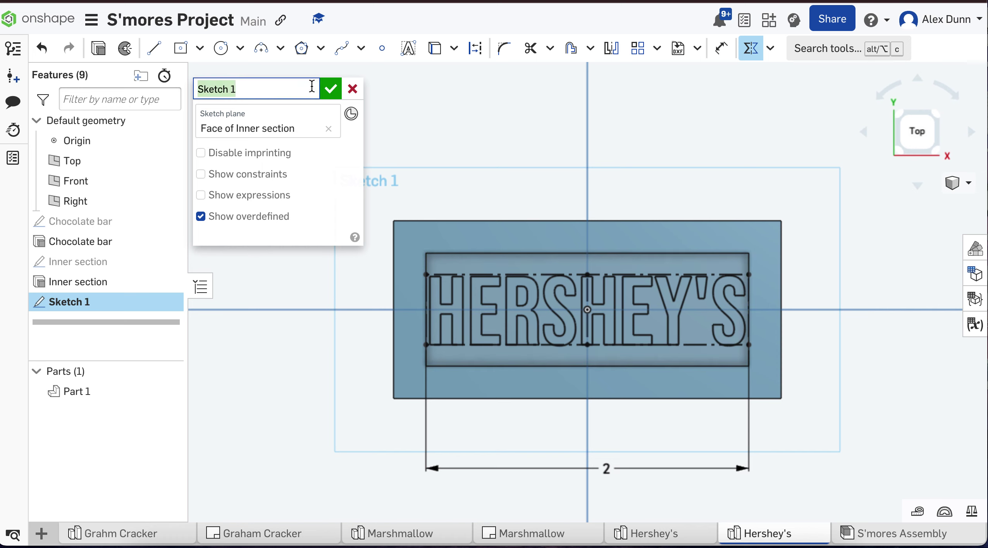
{"action": "type", "text": "LO"}
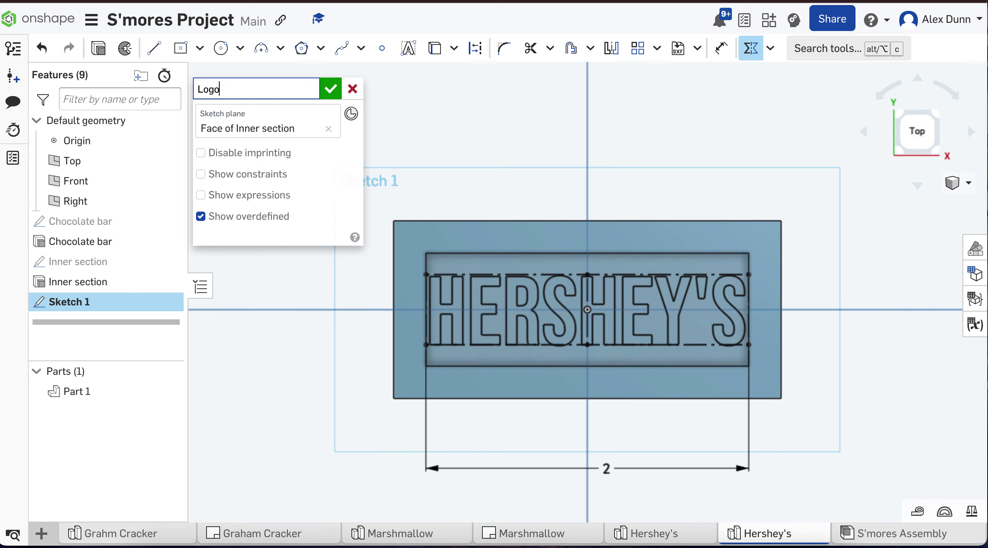
{"action": "left_click", "coordinate": [331, 89]}
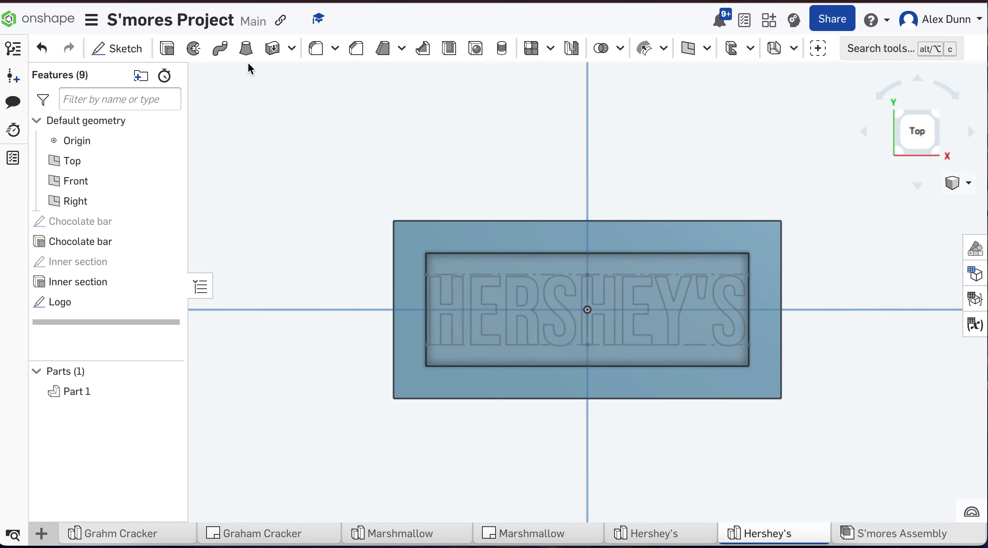
- Extrude the Logo sketch's lettering 0.1 in upward, added to the bar, and name the feature "Logo"
{"action": "left_click", "coordinate": [967, 190]}
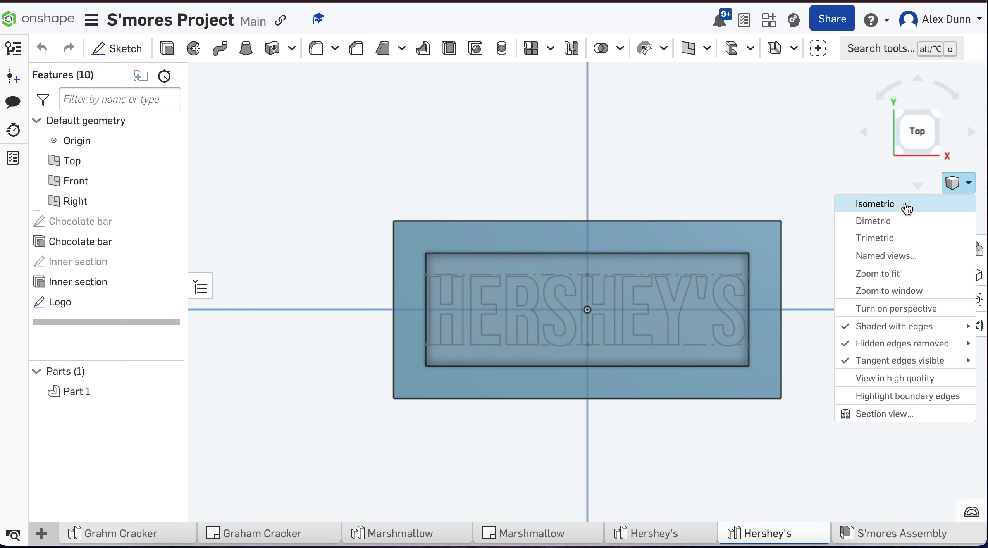
{"action": "left_click", "coordinate": [904, 204]}
{"action": "scroll", "coordinate": [583, 252], "scroll_direction": "up", "scroll_amount": 5}
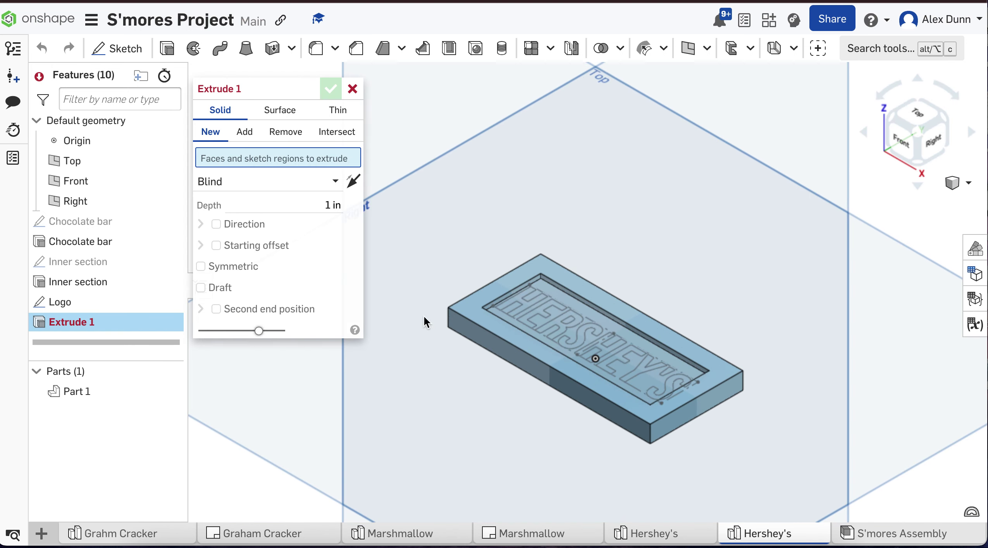
{"action": "left_click", "coordinate": [75, 302]}
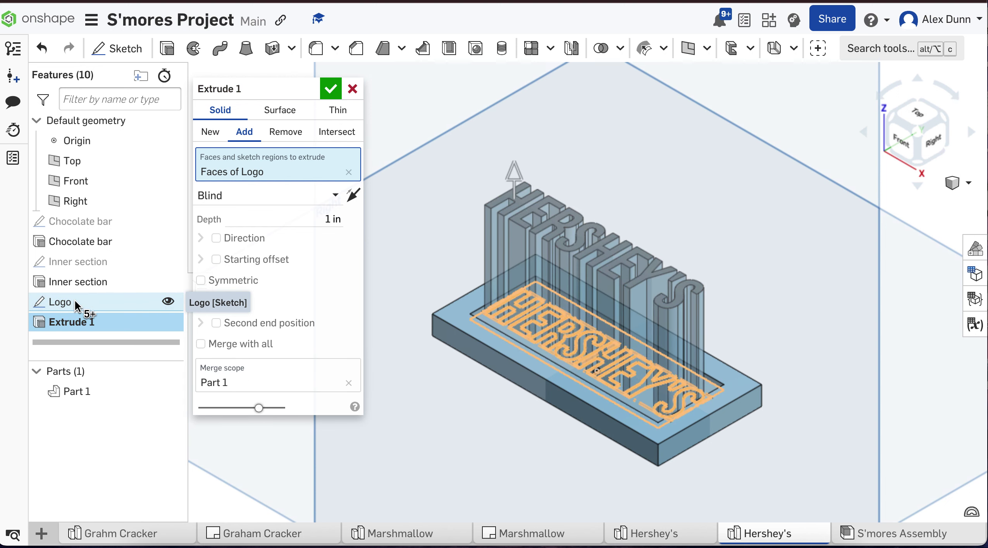
{"action": "left_click", "coordinate": [322, 215]}
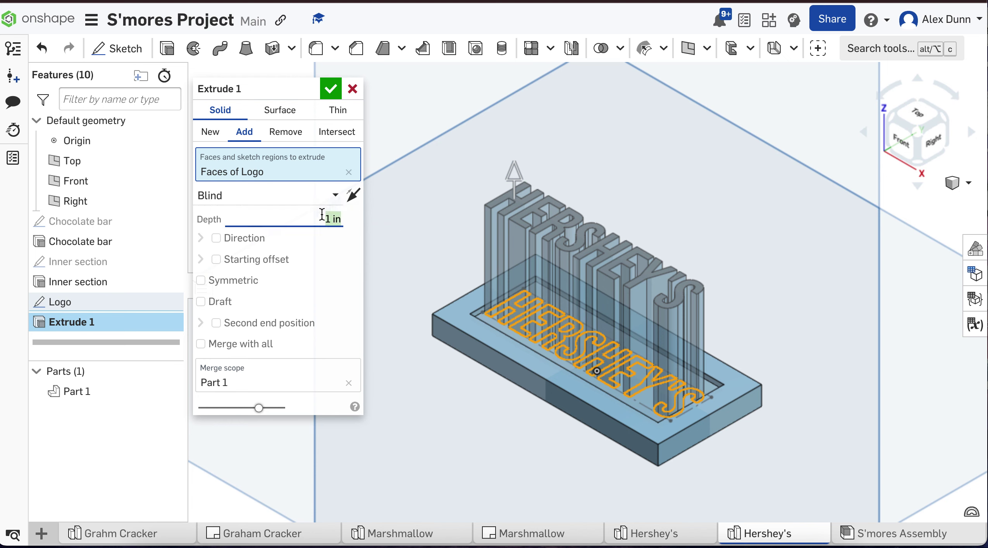
{"action": "left_click", "coordinate": [309, 90]}
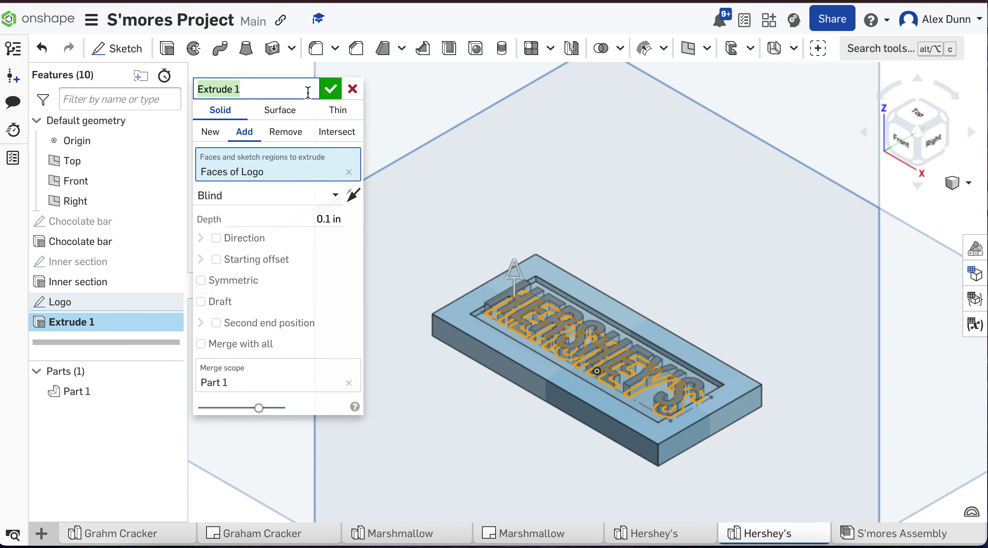
{"action": "left_click", "coordinate": [329, 90]}
- Start a new sketch on the bar's upper rim face around the recess and view it from the top
{"action": "right_click_drag", "start_coordinate": [415, 216], "coordinate": [547, 347]}
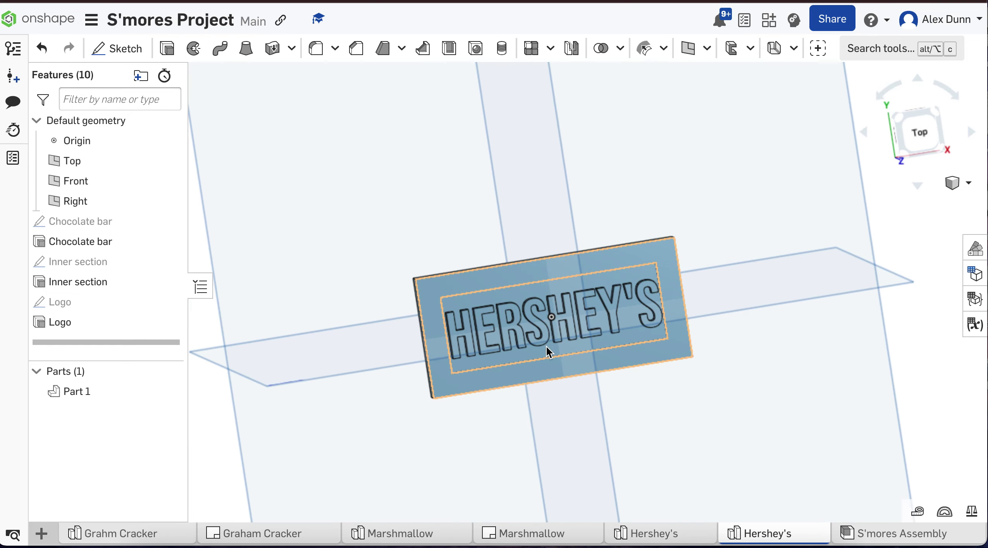
{"action": "left_click", "coordinate": [953, 182]}
{"action": "left_click", "coordinate": [912, 197]}
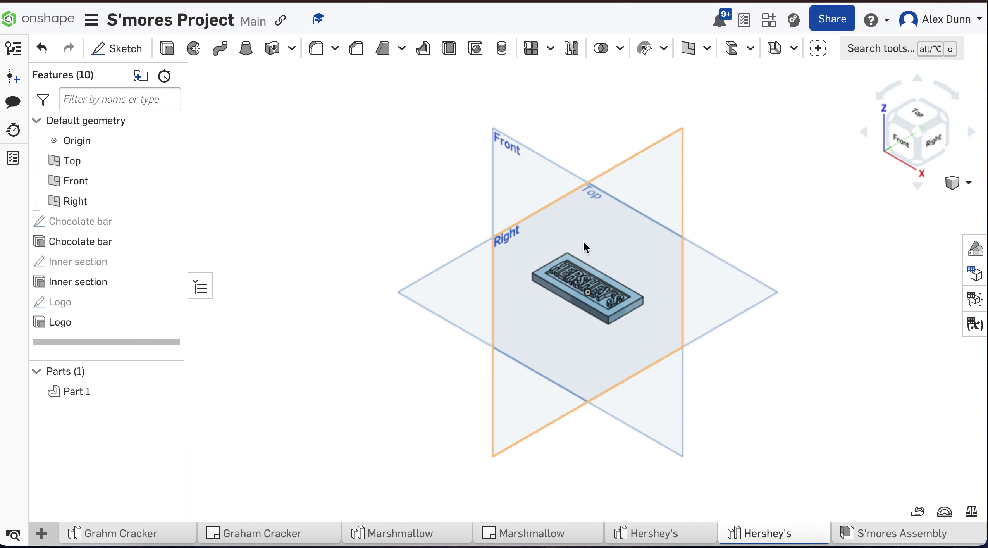
{"action": "scroll", "coordinate": [582, 241], "scroll_direction": "up", "scroll_amount": 5}
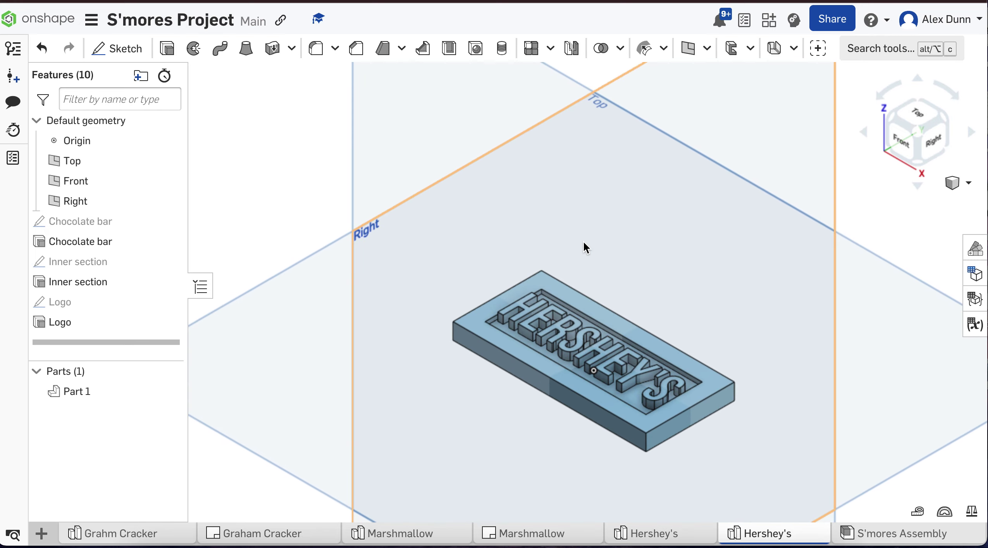
{"action": "left_click", "coordinate": [124, 50]}
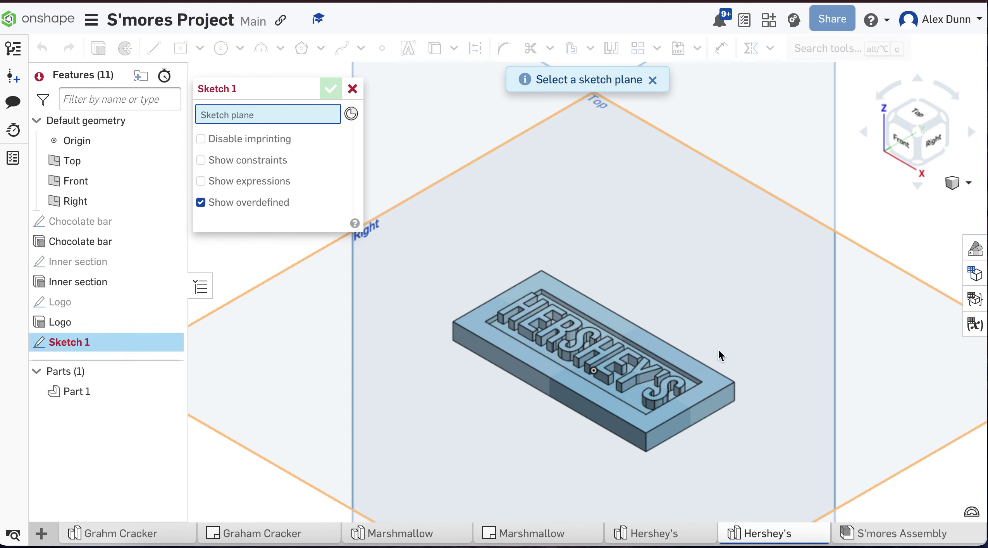
{"action": "left_click", "coordinate": [657, 346]}
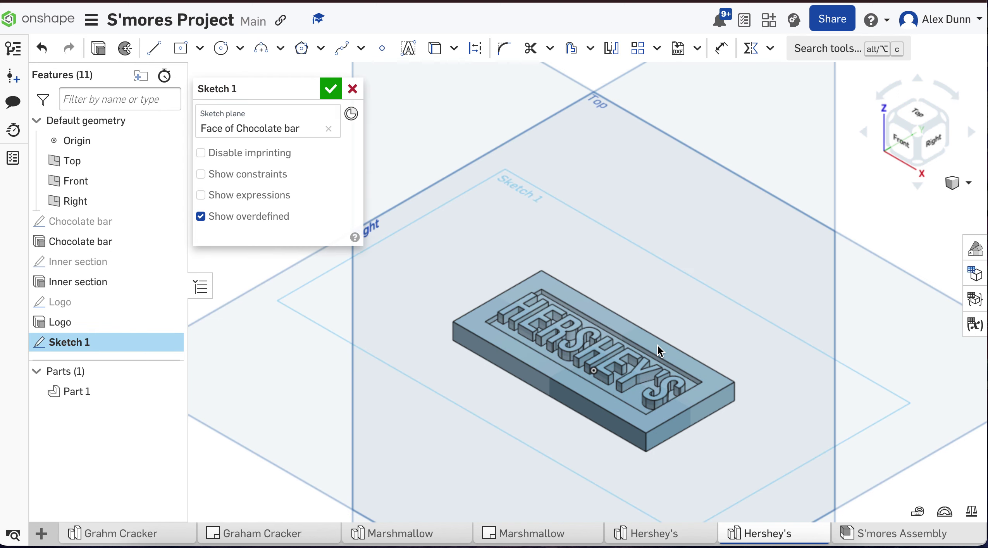
{"action": "left_click", "coordinate": [919, 112]}
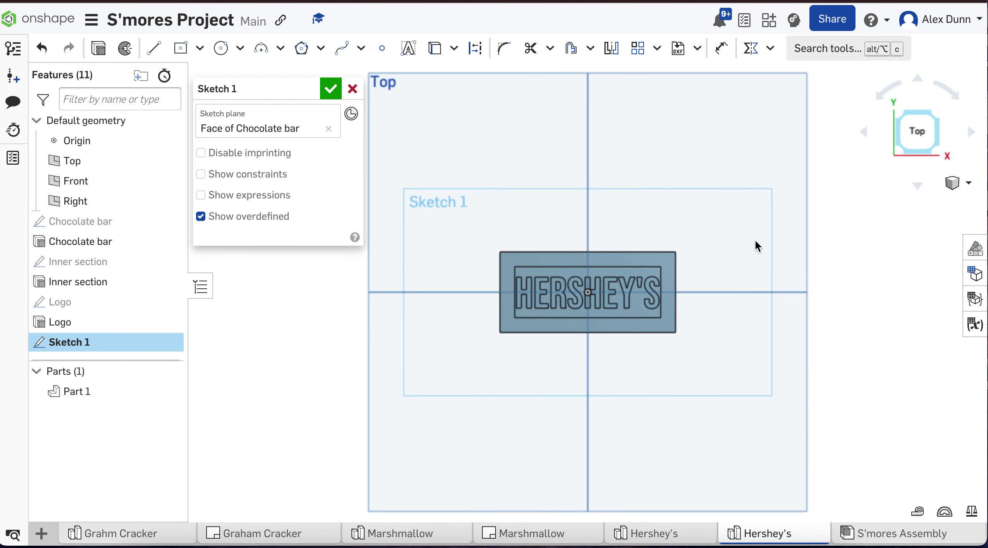
{"action": "scroll", "coordinate": [690, 245], "scroll_direction": "up", "scroll_amount": 4}
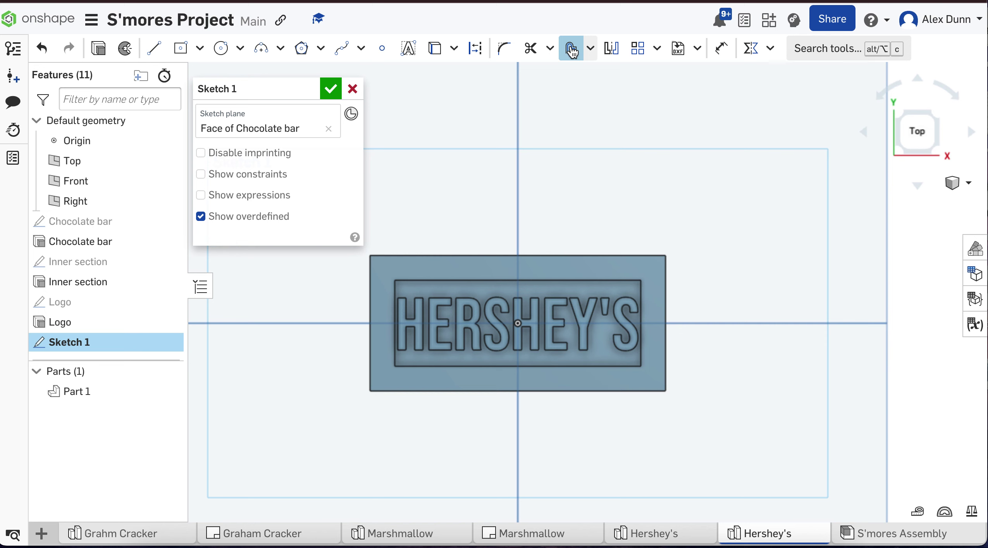
- Offset the recess's four edges outward by 0.1 in, name the sketch "Outer Detail" and finish it
{"action": "left_click", "coordinate": [469, 279]}
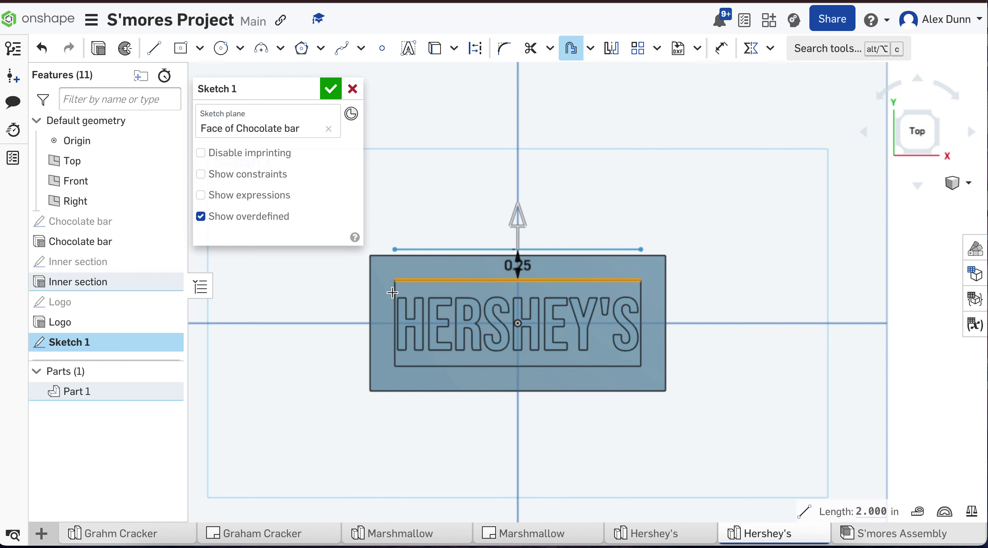
{"action": "left_click", "coordinate": [437, 367]}
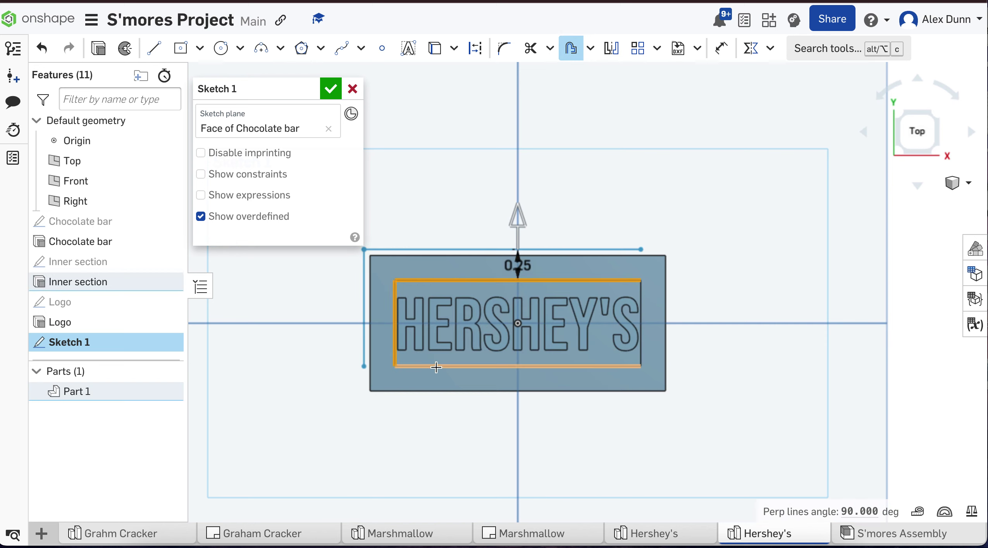
{"action": "left_click", "coordinate": [641, 353]}
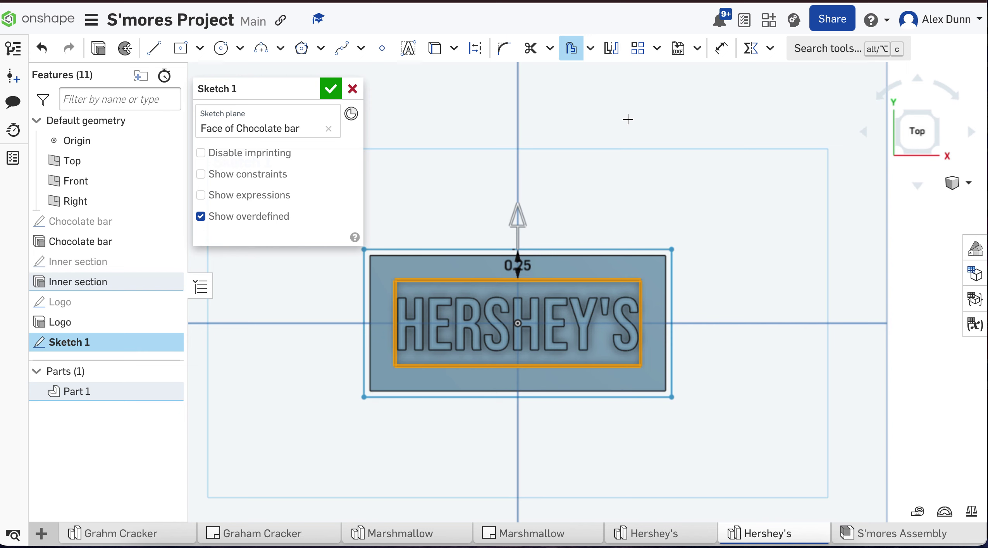
{"action": "left_click", "coordinate": [667, 162]}
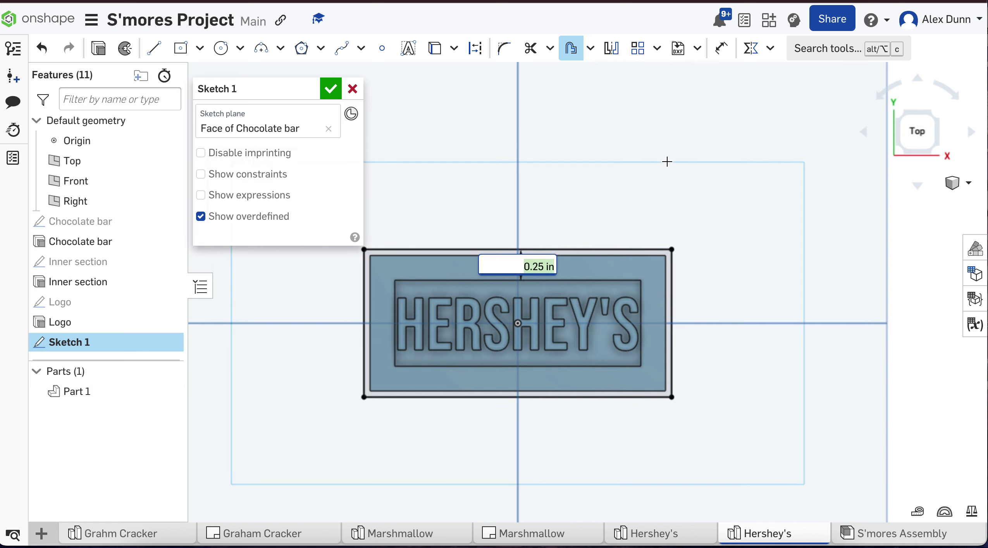
{"action": "type", "text": ".1"}
{"action": "key", "text": "Return"}
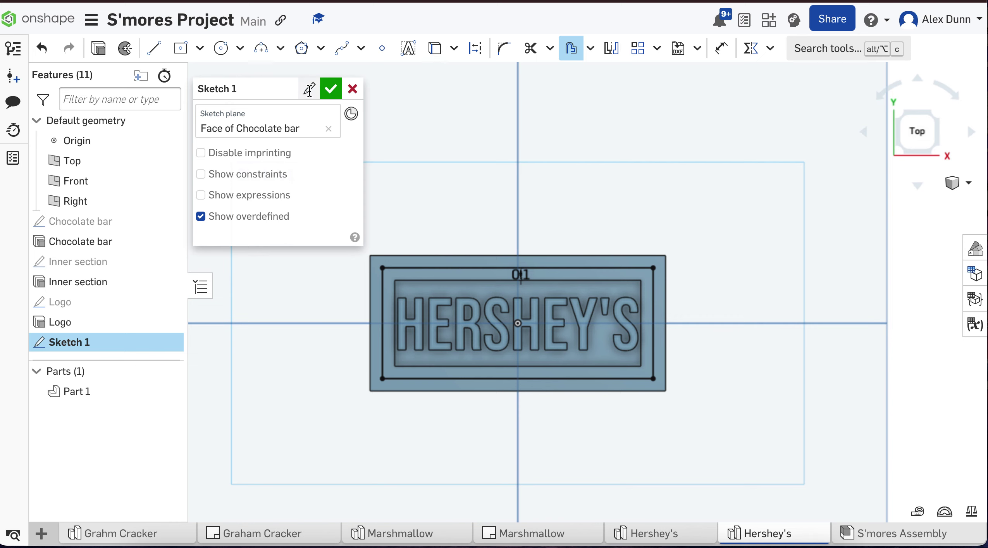
{"action": "left_click", "coordinate": [310, 91]}
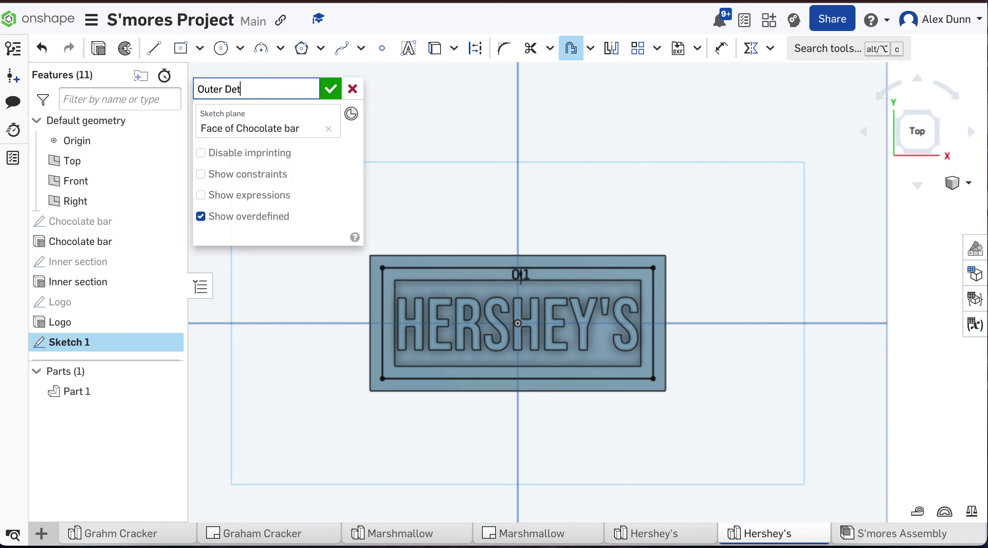
{"action": "left_click", "coordinate": [329, 89]}
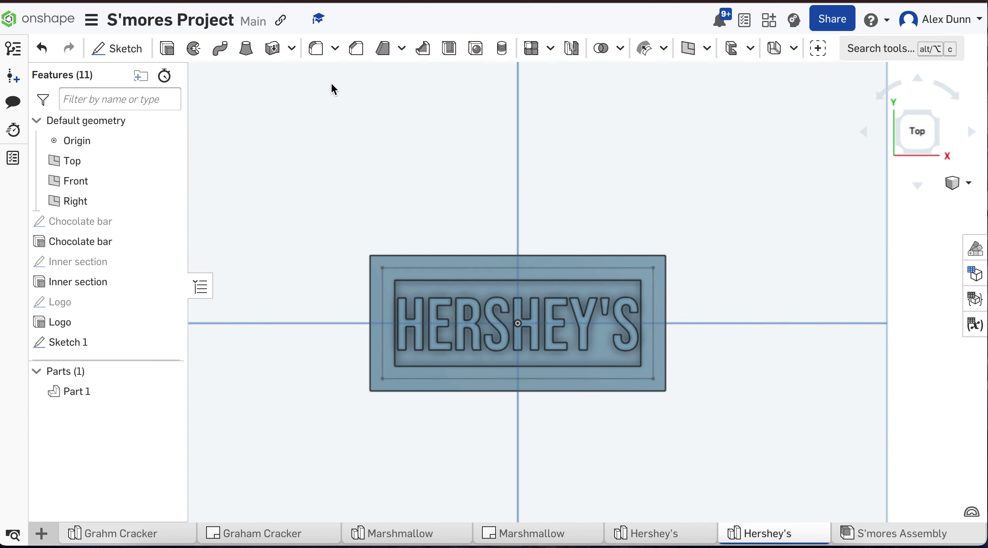
- Extrude the ring between the recess and its offset outline 0.05 in, added to the bar, and name it "Outer Detail"
{"action": "scroll", "coordinate": [405, 321], "scroll_direction": "down", "scroll_amount": 1}
{"action": "right_click_drag", "start_coordinate": [424, 448], "coordinate": [407, 391]}
{"action": "scroll", "coordinate": [390, 345], "scroll_direction": "up", "scroll_amount": 2}
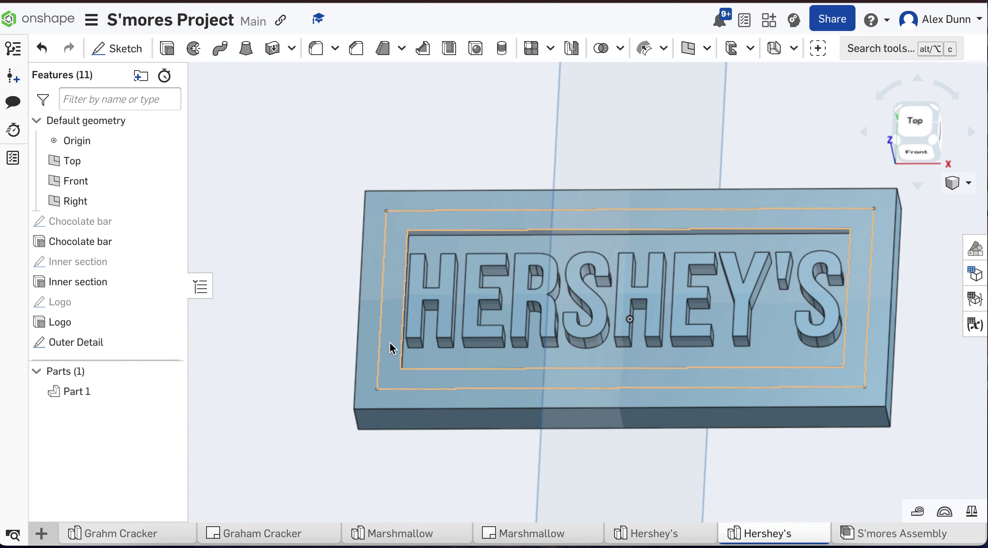
{"action": "left_click", "coordinate": [390, 345]}
{"action": "scroll", "coordinate": [390, 346], "scroll_direction": "down", "scroll_amount": 1}
{"action": "scroll", "coordinate": [391, 351], "scroll_direction": "down", "scroll_amount": 1}
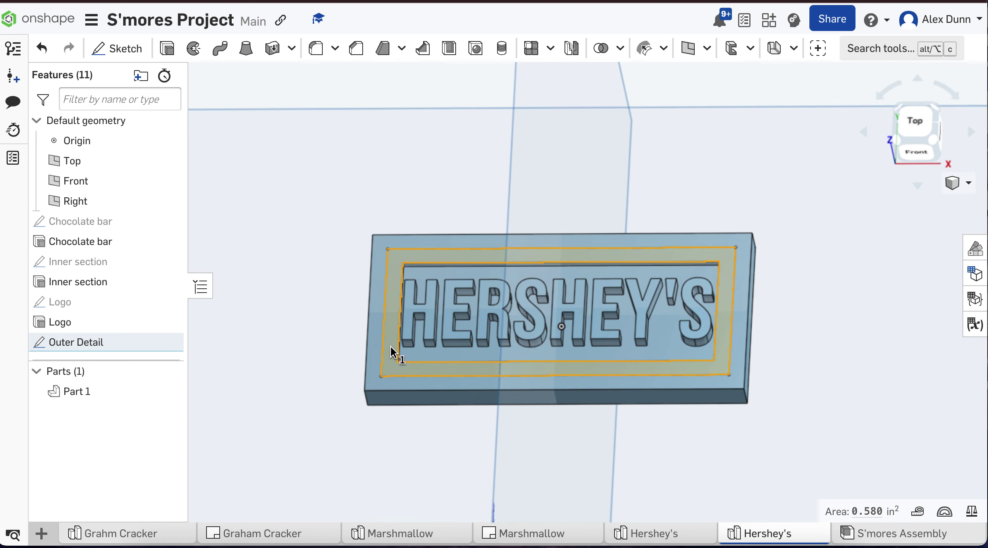
{"action": "left_click", "coordinate": [167, 50]}
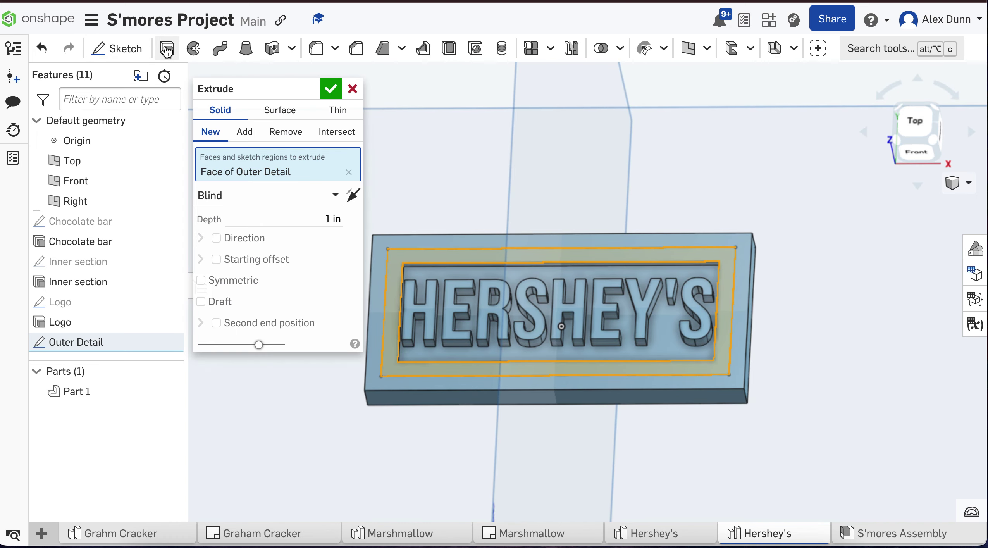
{"action": "left_click", "coordinate": [323, 216]}
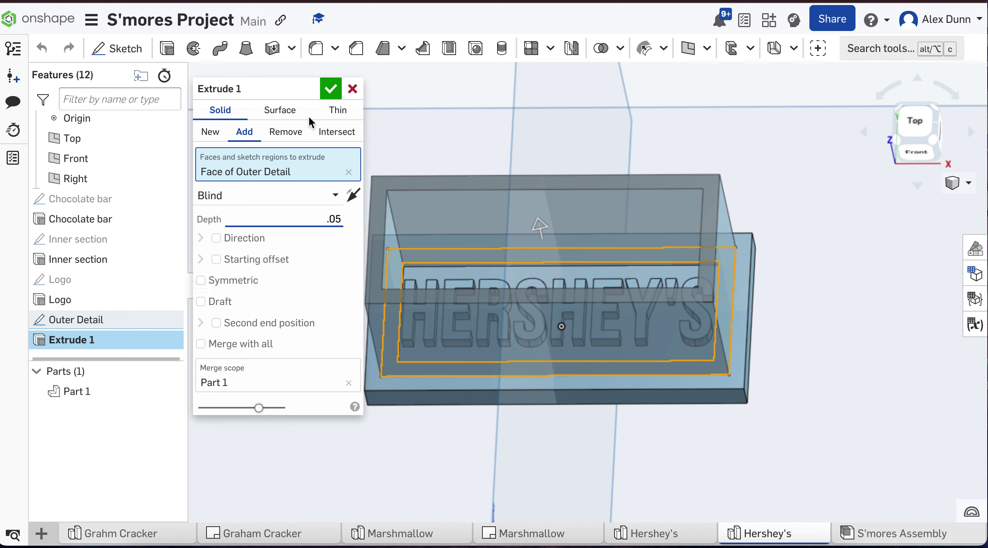
{"action": "left_click", "coordinate": [309, 90]}
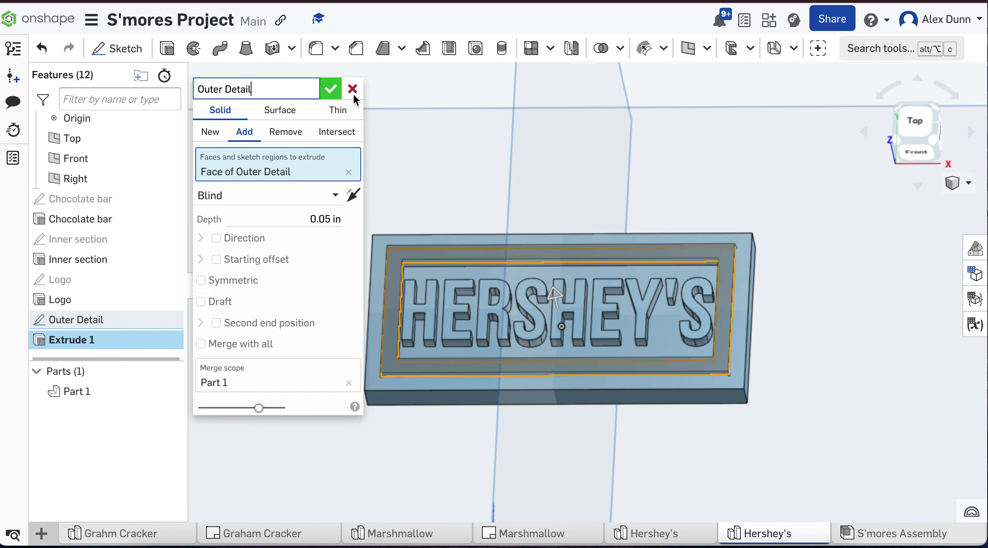
{"action": "key", "text": "Return"}
- Start a Fillet and select the vertical edges of the bar and the raised border at the front-left corner
{"action": "scroll", "coordinate": [393, 206], "scroll_direction": "down", "scroll_amount": 3}
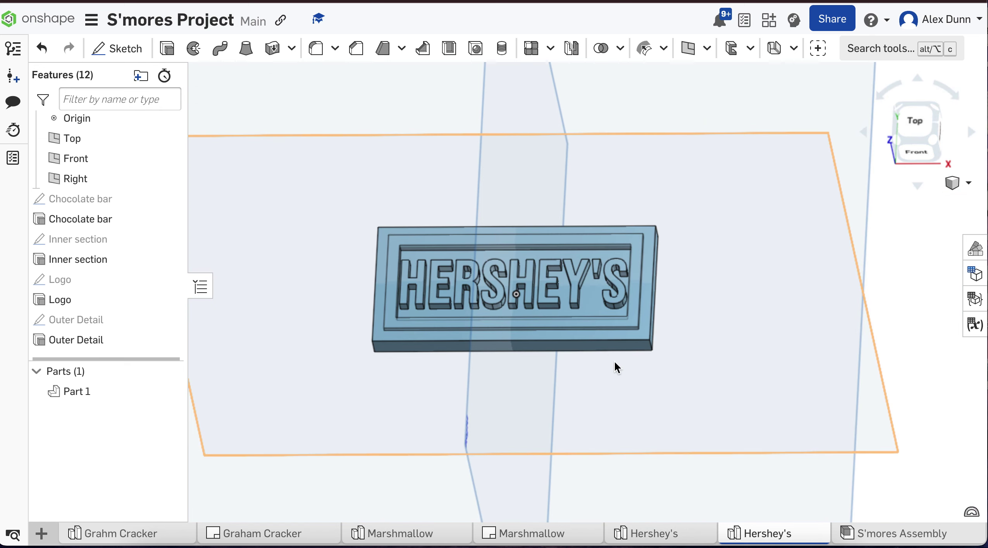
{"action": "mouse_move", "coordinate": [614, 360]}
{"action": "right_mouse_down"}
{"action": "mouse_move", "coordinate": [593, 354]}
{"action": "mouse_move", "coordinate": [613, 331]}
{"action": "mouse_move", "coordinate": [584, 318]}
{"action": "mouse_move", "coordinate": [595, 357]}
{"action": "mouse_move", "coordinate": [612, 360]}
{"action": "right_mouse_up"}
{"action": "scroll", "coordinate": [532, 358], "scroll_direction": "up", "scroll_amount": 5}
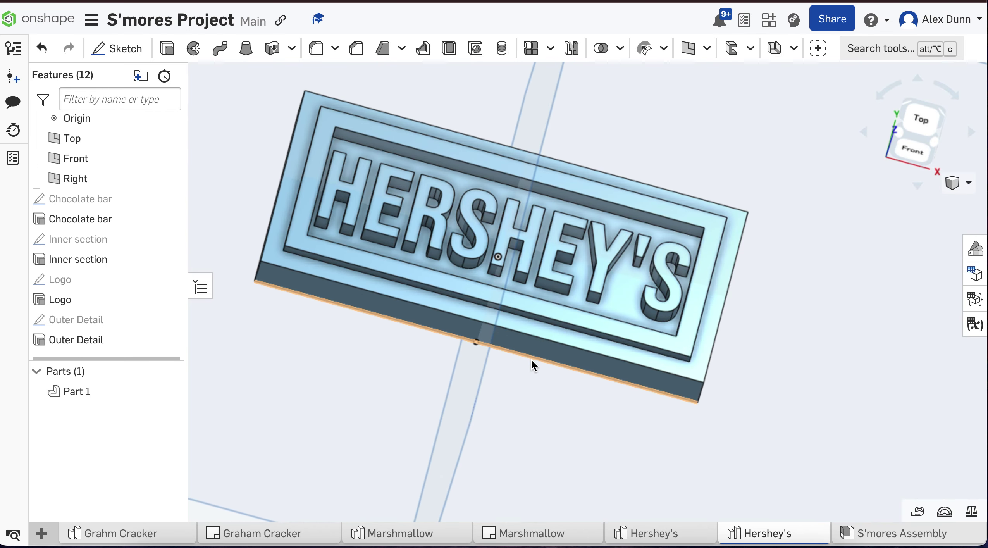
{"action": "left_click", "coordinate": [470, 434]}
{"action": "left_click", "coordinate": [292, 95]}
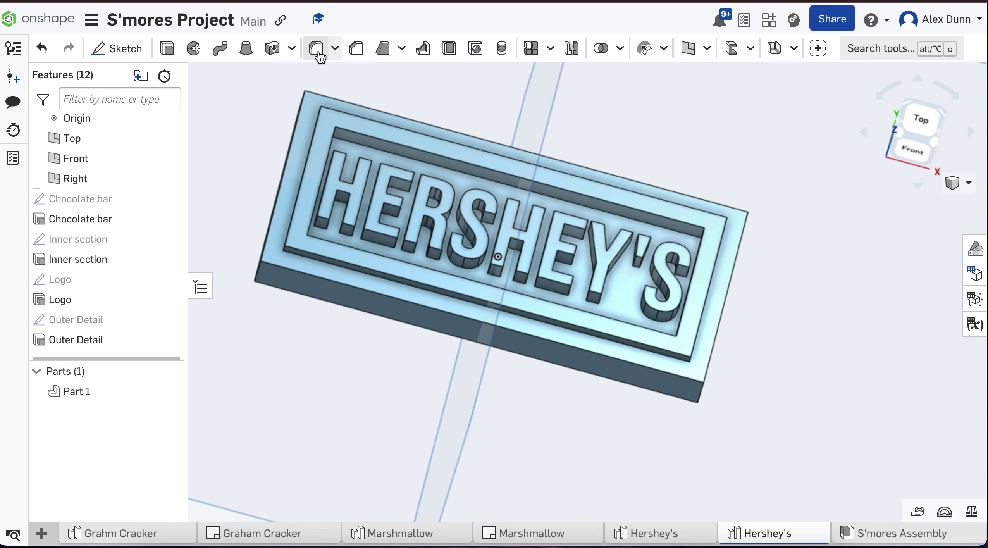
{"action": "left_click_drag", "start_coordinate": [285, 97], "coordinate": [779, 258]}
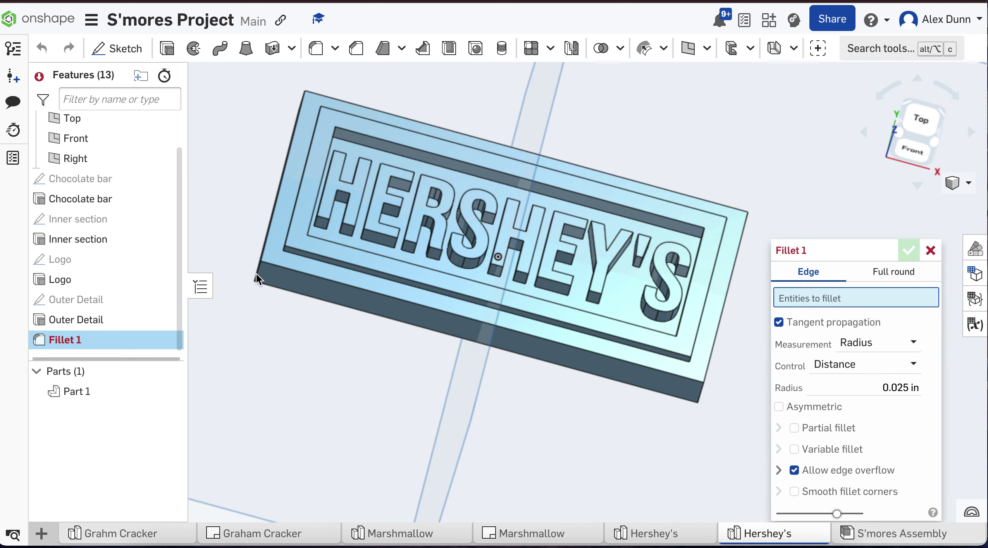
{"action": "scroll", "coordinate": [257, 274], "scroll_direction": "up", "scroll_amount": 5}
{"action": "left_click", "coordinate": [252, 404]}
{"action": "right_click_drag", "start_coordinate": [253, 404], "coordinate": [285, 242]}
{"action": "left_click", "coordinate": [328, 201]}
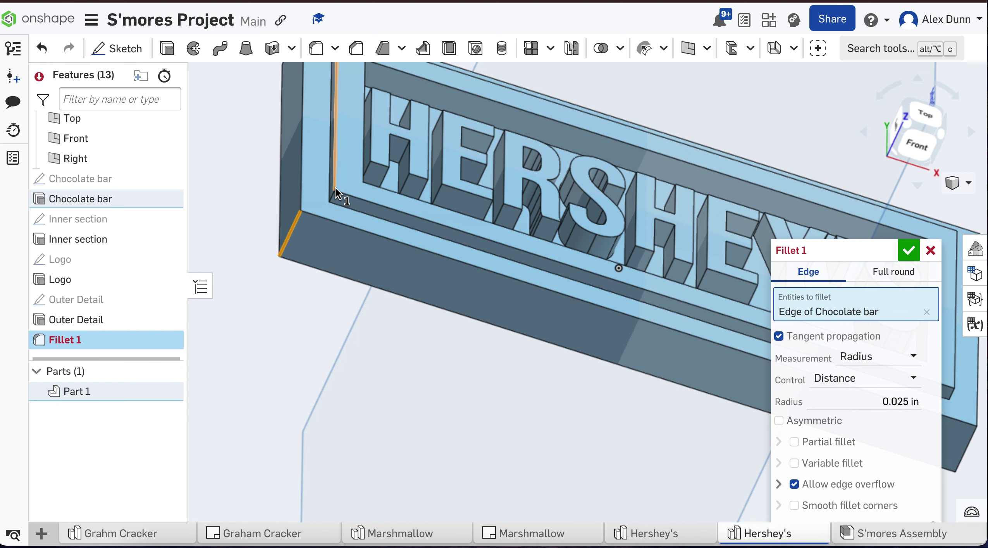
{"action": "scroll", "coordinate": [332, 202], "scroll_direction": "up", "scroll_amount": 3}
{"action": "left_click", "coordinate": [331, 203]}
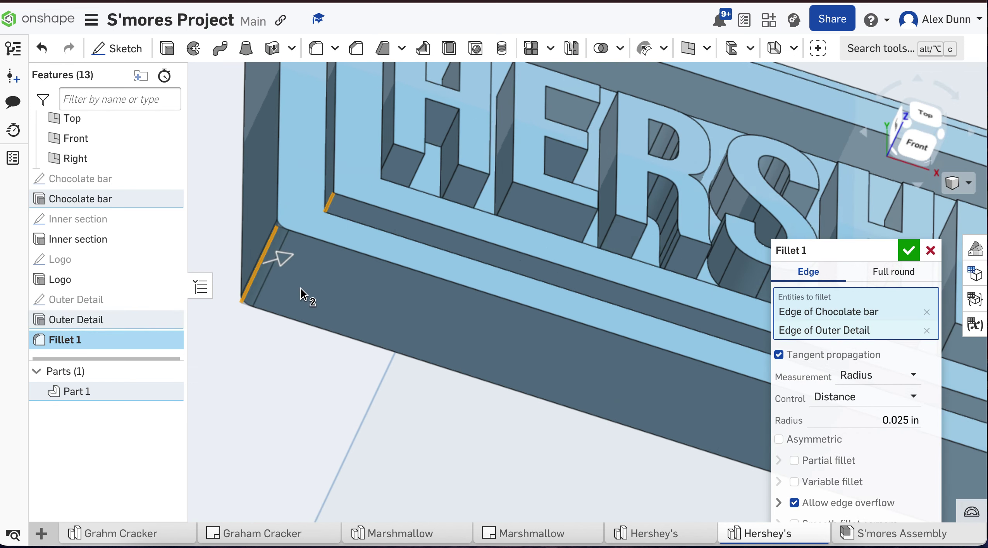
- Add the vertical edges of the bar and the raised border at the front-right corner to the fillet
{"action": "scroll", "coordinate": [302, 289], "scroll_direction": "down", "scroll_amount": 8}
{"action": "left_click", "coordinate": [538, 421]}
{"action": "right_click_drag", "start_coordinate": [538, 421], "coordinate": [470, 366]}
{"action": "scroll", "coordinate": [470, 365], "scroll_direction": "up", "scroll_amount": 5}
{"action": "scroll", "coordinate": [471, 365], "scroll_direction": "up", "scroll_amount": 3}
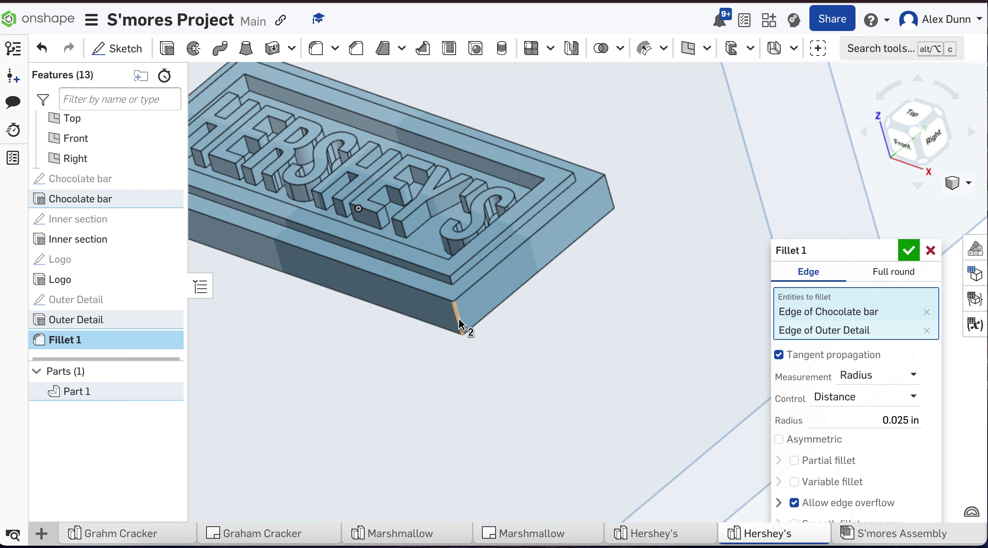
{"action": "left_click", "coordinate": [459, 320]}
{"action": "scroll", "coordinate": [452, 272], "scroll_direction": "up", "scroll_amount": 2}
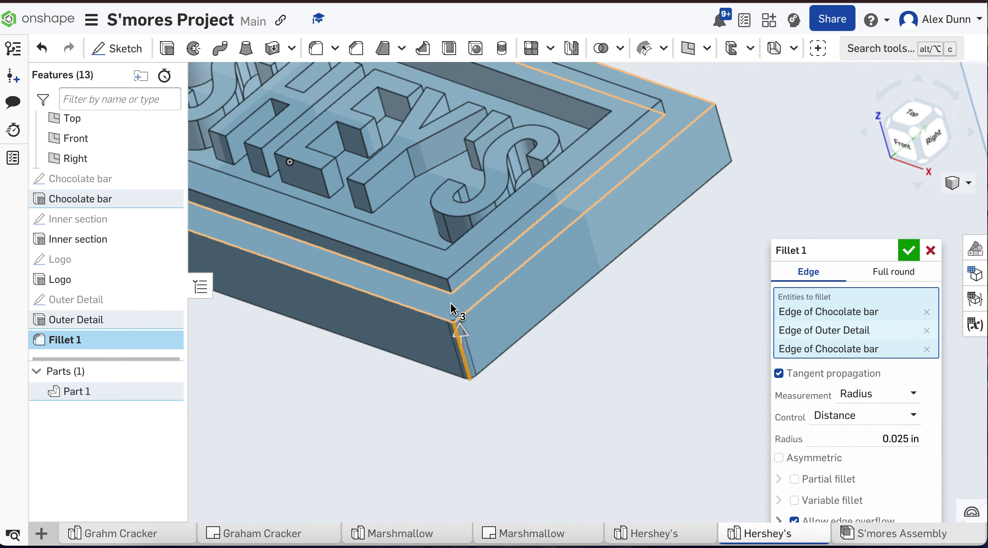
{"action": "left_click", "coordinate": [449, 288]}
{"action": "scroll", "coordinate": [516, 399], "scroll_direction": "down", "scroll_amount": 5}
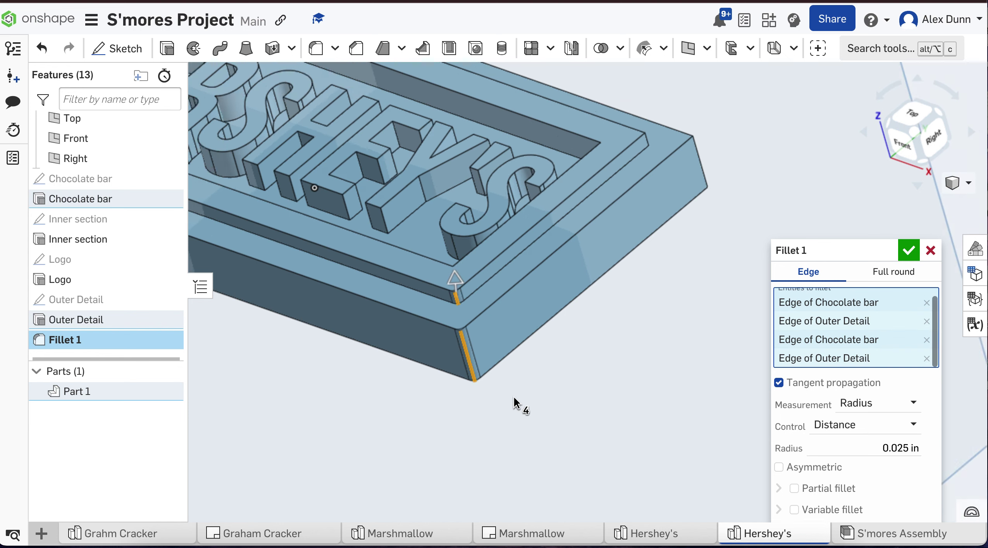
- Add the vertical edges of the bar and the raised border at the back-right corner to the fillet
{"action": "right_click_drag", "start_coordinate": [600, 376], "coordinate": [538, 407]}
{"action": "scroll", "coordinate": [438, 436], "scroll_direction": "up", "scroll_amount": 3}
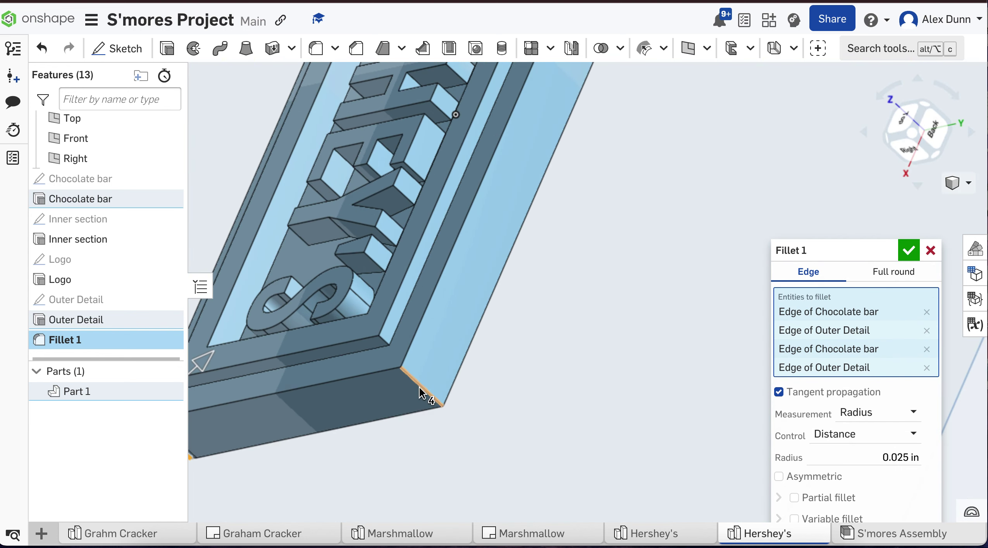
{"action": "left_click", "coordinate": [384, 339]}
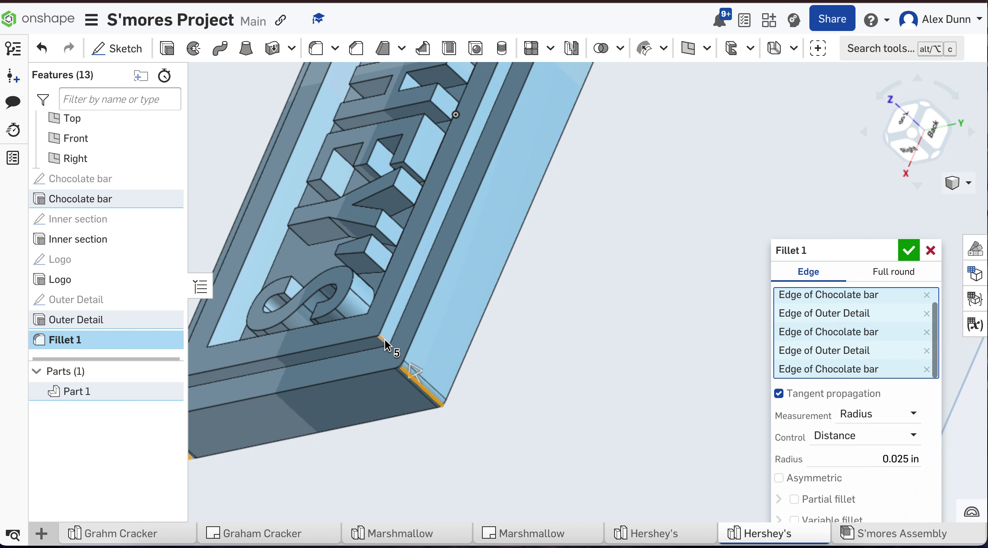
{"action": "scroll", "coordinate": [420, 416], "scroll_direction": "down", "scroll_amount": 5}
{"action": "scroll", "coordinate": [606, 295], "scroll_direction": "down", "scroll_amount": 3}
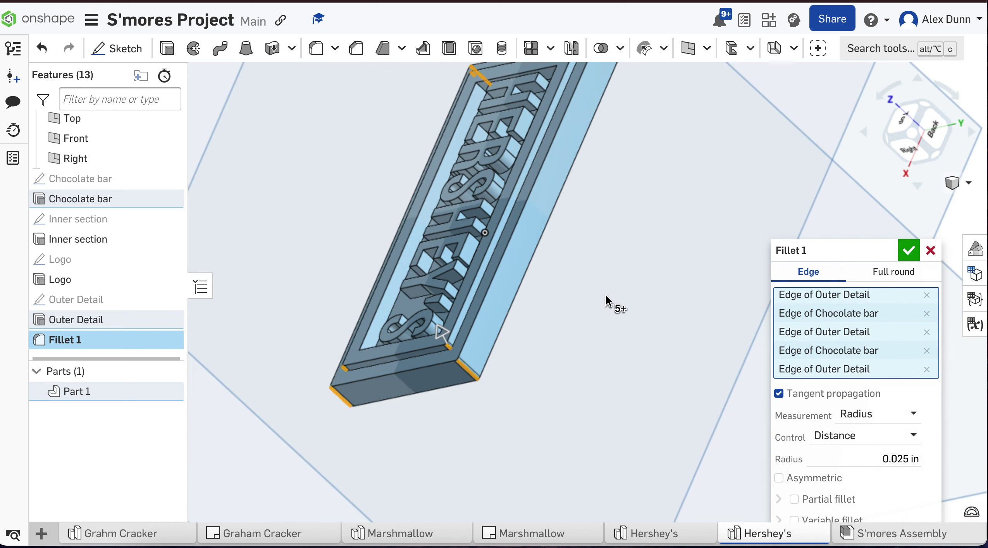
- Add the bar and raised border's vertical edges at the back-left corner and finish the fillet with a 0.025 in radius
{"action": "right_click_drag", "start_coordinate": [606, 295], "coordinate": [702, 119]}
{"action": "scroll", "coordinate": [670, 131], "scroll_direction": "up", "scroll_amount": 6}
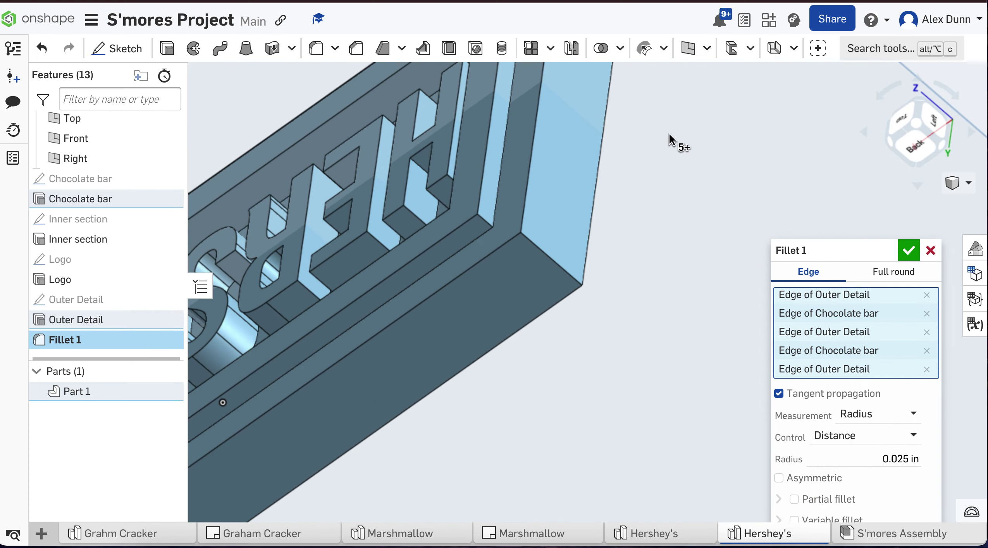
{"action": "left_click", "coordinate": [533, 246]}
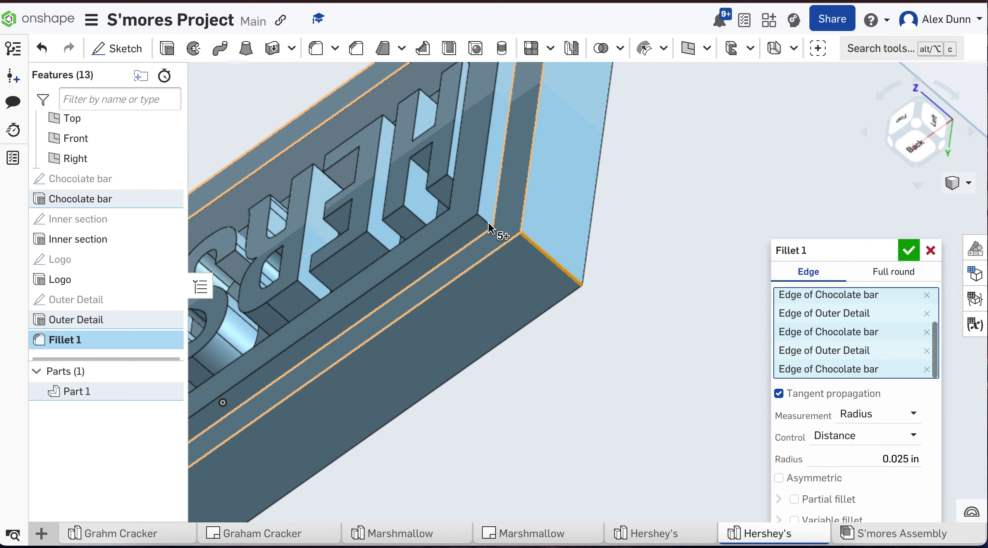
{"action": "left_click", "coordinate": [484, 221]}
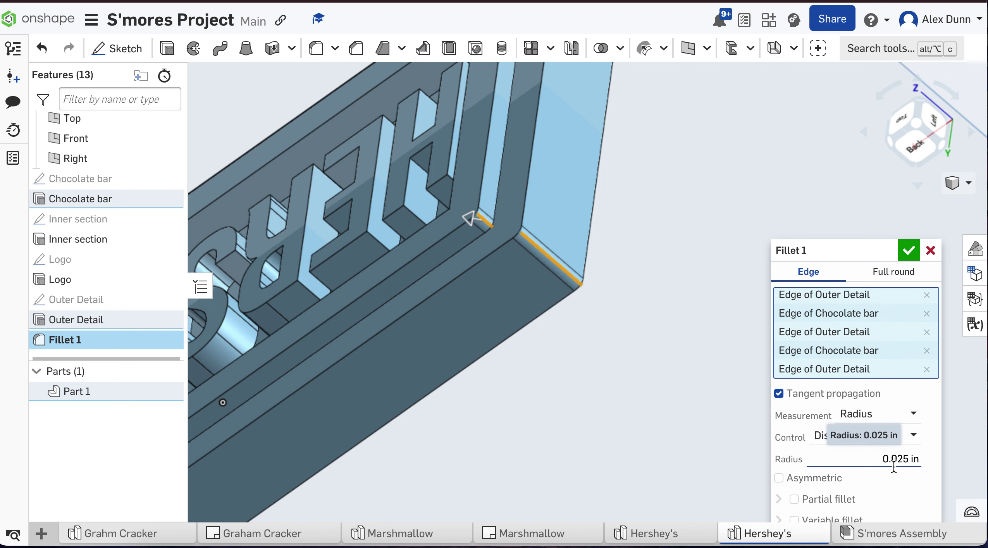
{"action": "left_click", "coordinate": [908, 251]}
- Rename the finished chocolate part as "Hershey's bar"
{"action": "left_click", "coordinate": [961, 183]}
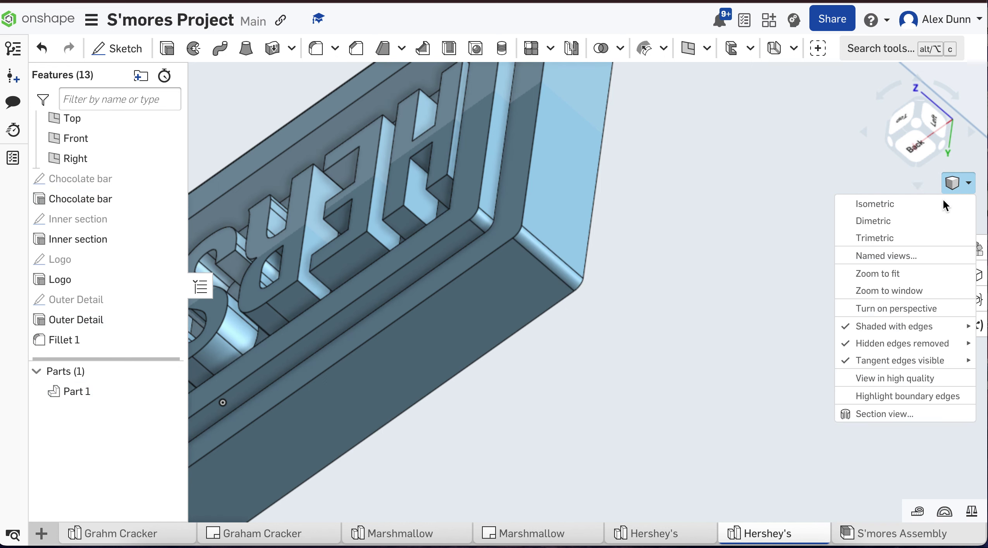
{"action": "left_click", "coordinate": [922, 202]}
{"action": "scroll", "coordinate": [615, 315], "scroll_direction": "up", "scroll_amount": 10}
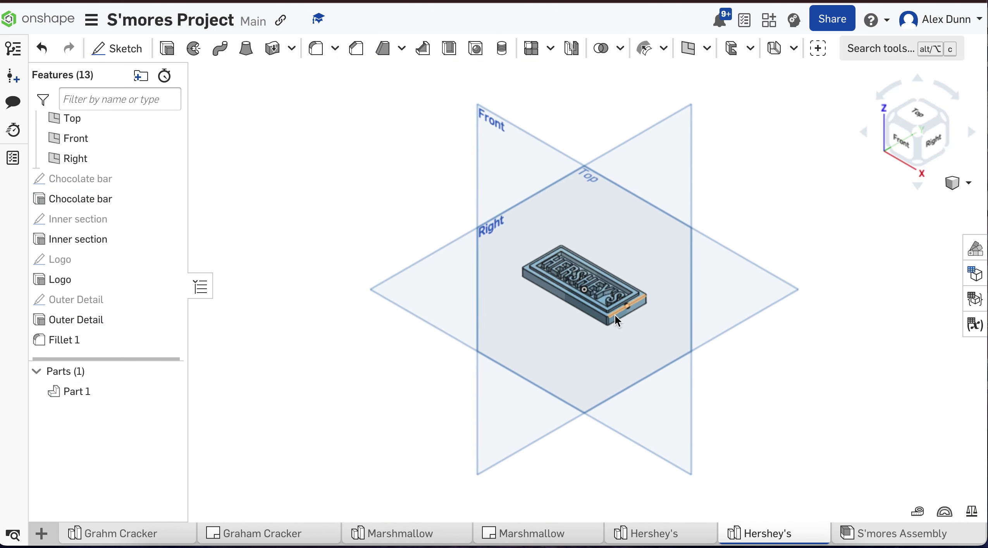
{"action": "scroll", "coordinate": [615, 315], "scroll_direction": "down", "scroll_amount": 5}
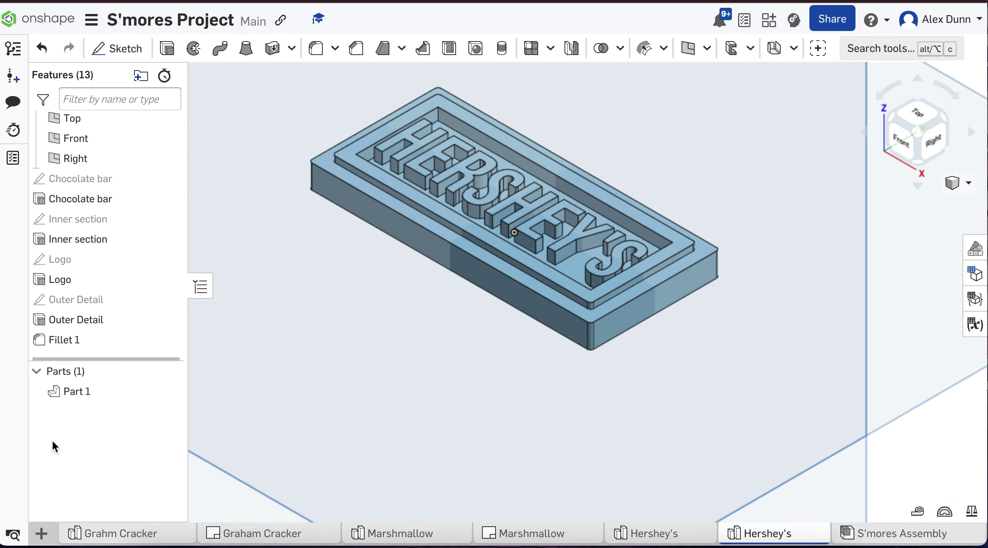
{"action": "right_click", "coordinate": [77, 383]}
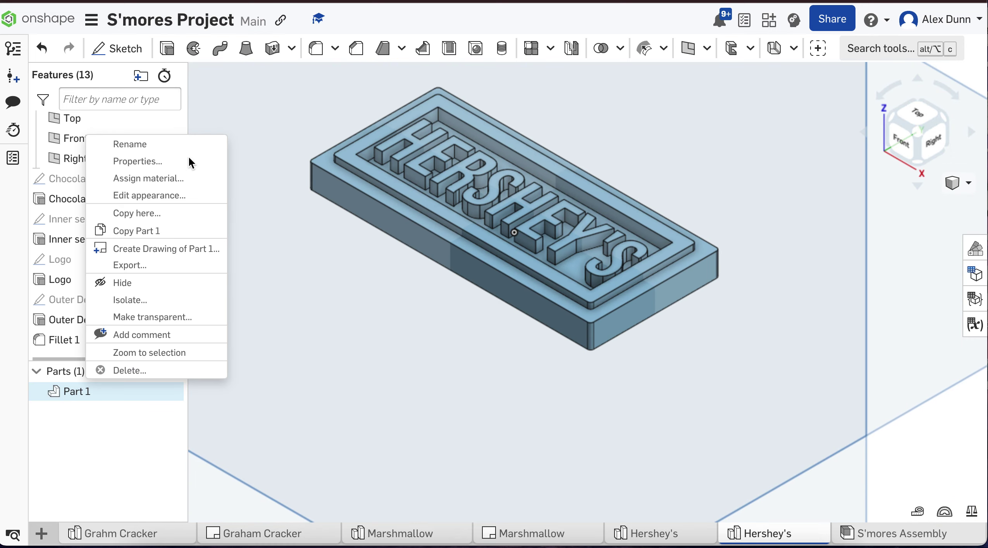
{"action": "left_click", "coordinate": [180, 142]}
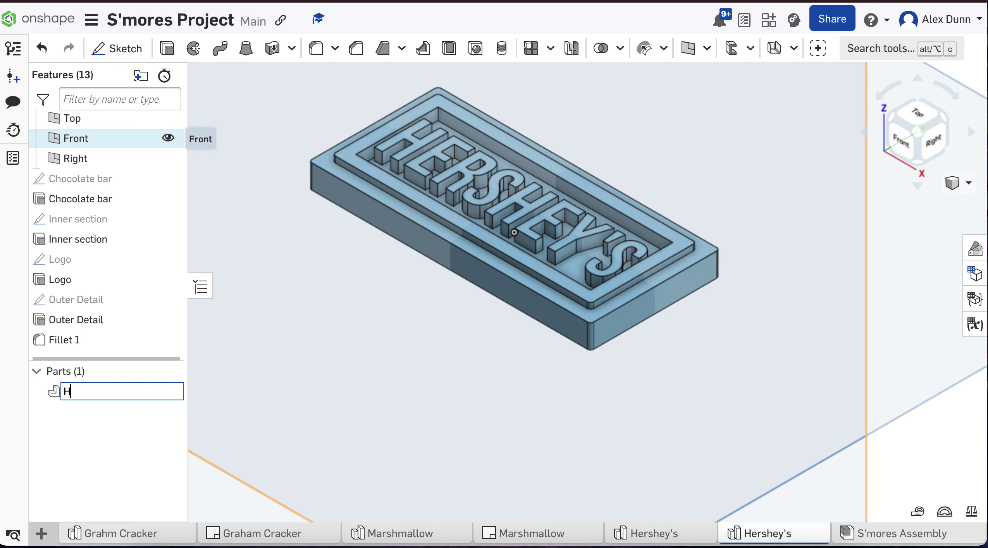
{"action": "type", "text": "Hershey's bar"}
{"action": "key", "text": "Return"}
- Change the appearance of the Hershey's bar part to the darkest yellow-brown palette colour
{"action": "right_click", "coordinate": [96, 386]}
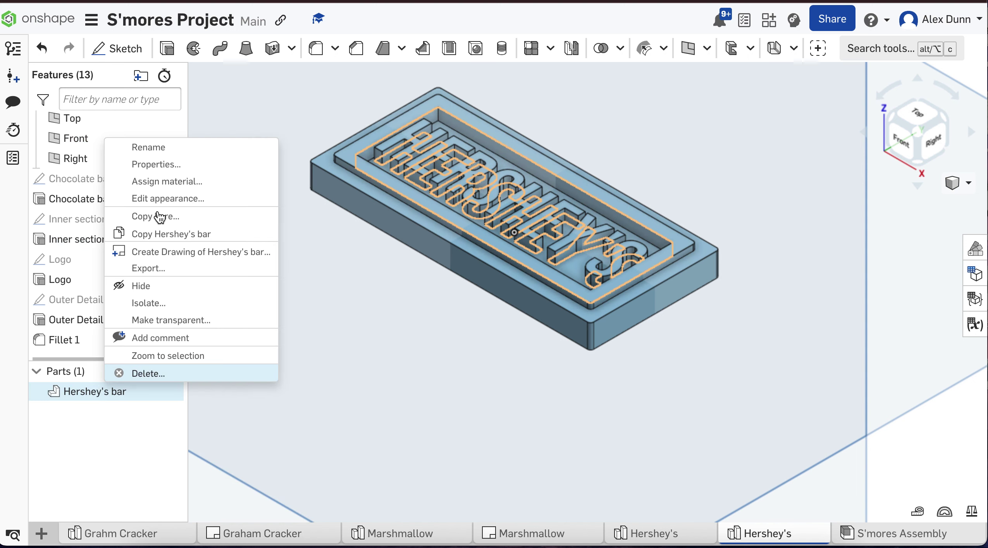
{"action": "left_click", "coordinate": [252, 197]}
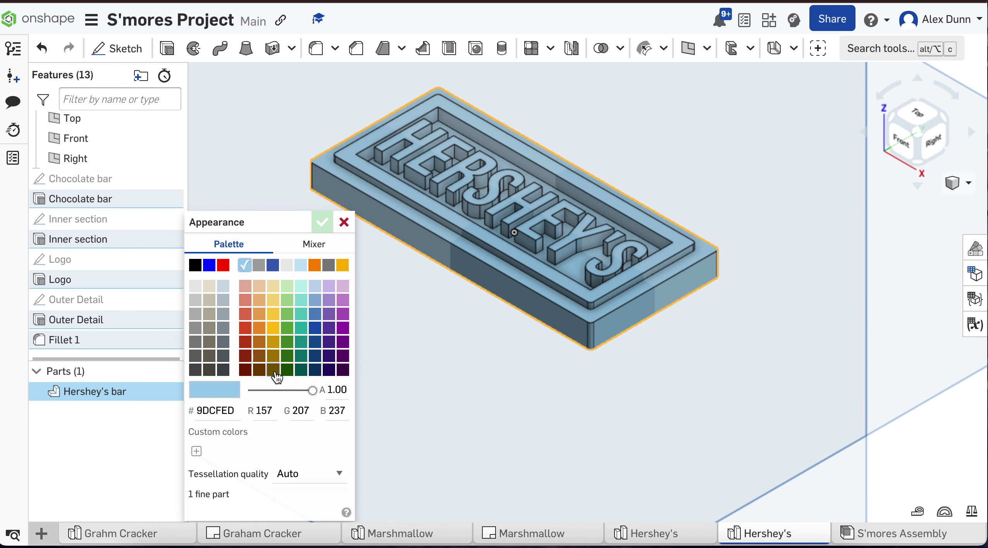
{"action": "left_click", "coordinate": [274, 370]}
{"action": "left_click", "coordinate": [322, 223]}
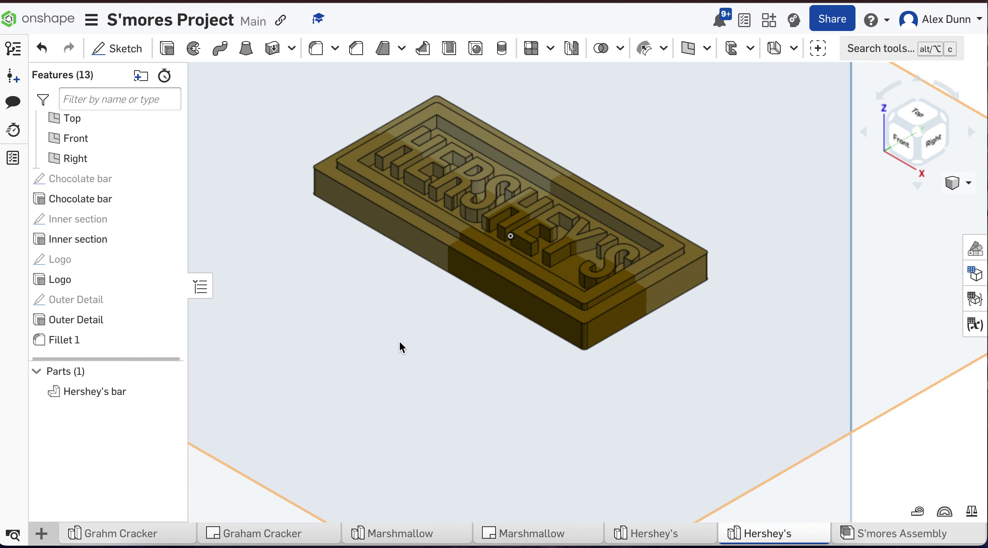